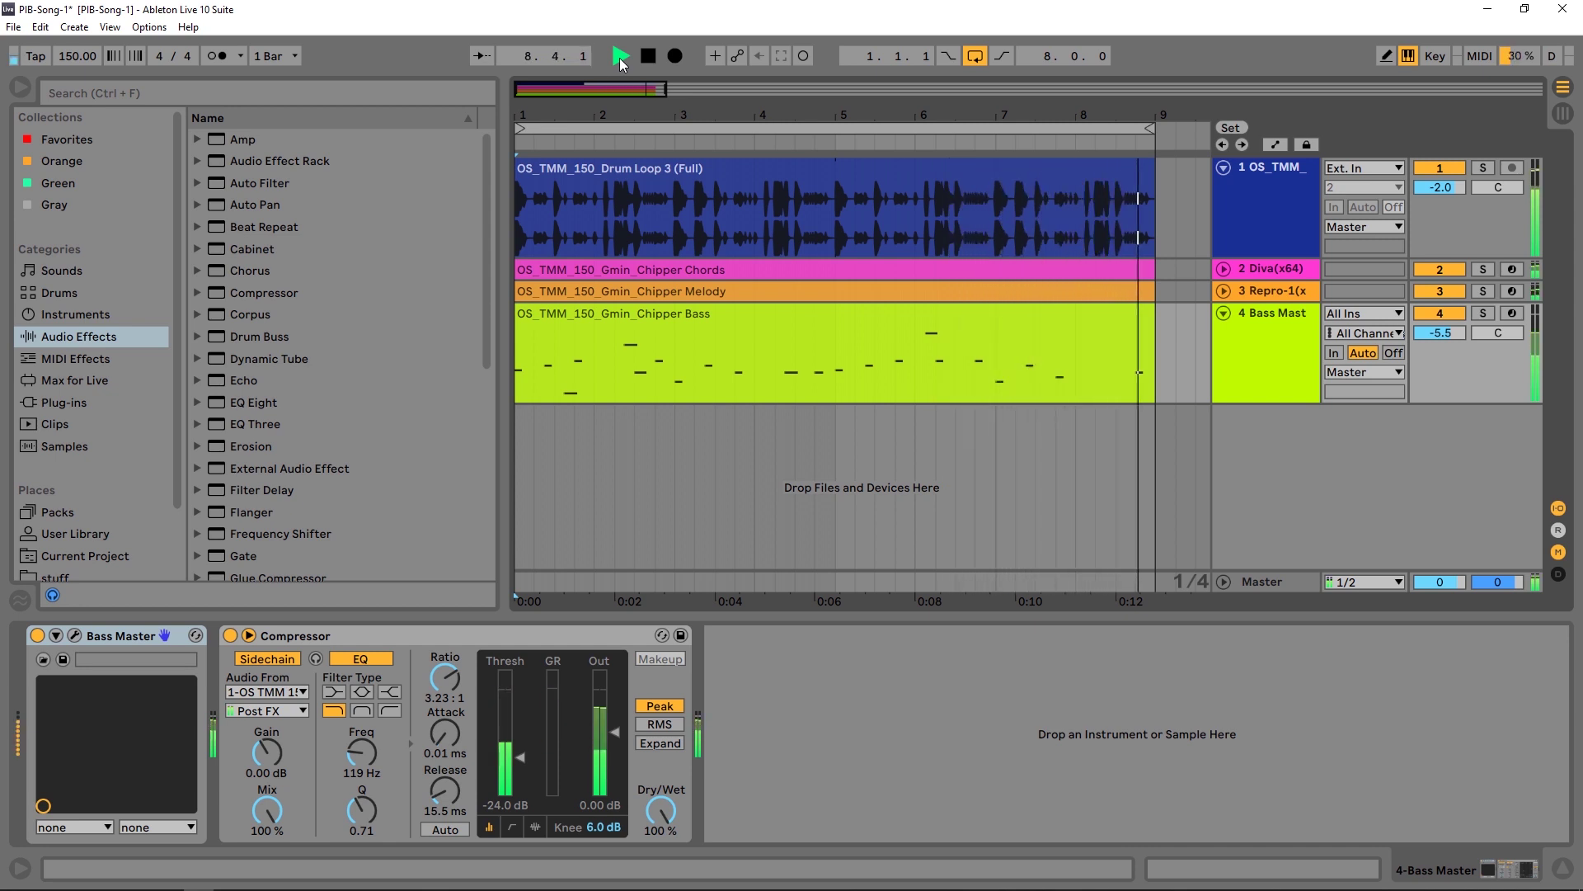
# Step: Stop playback and inspect the bass track's Bass Master synth settings in its plug-in window
pyautogui.press('space')
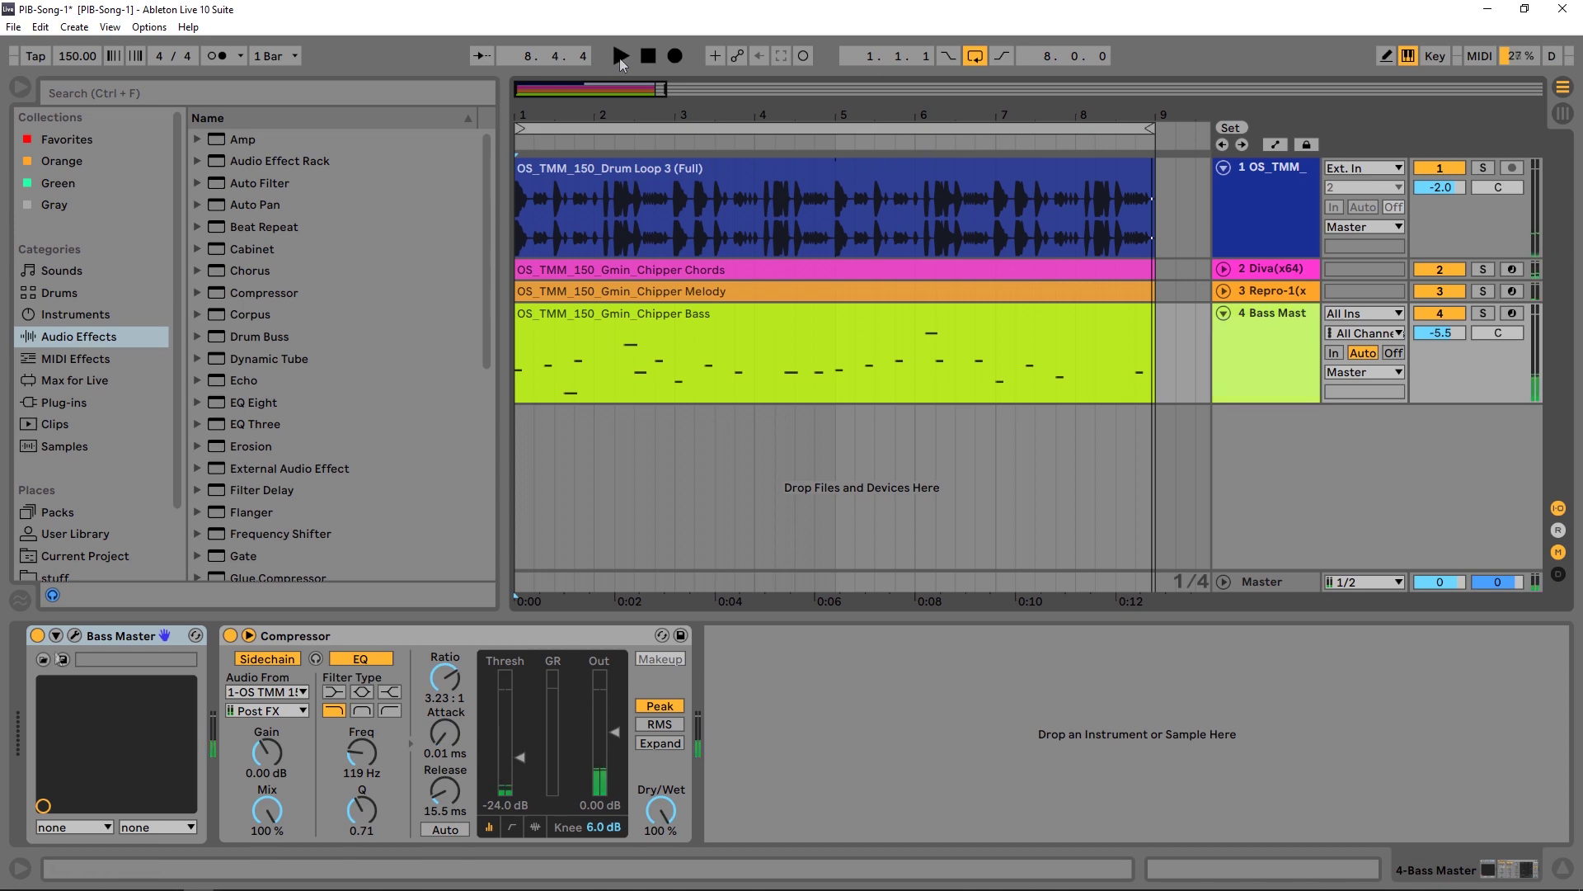
pyautogui.click(74, 635)
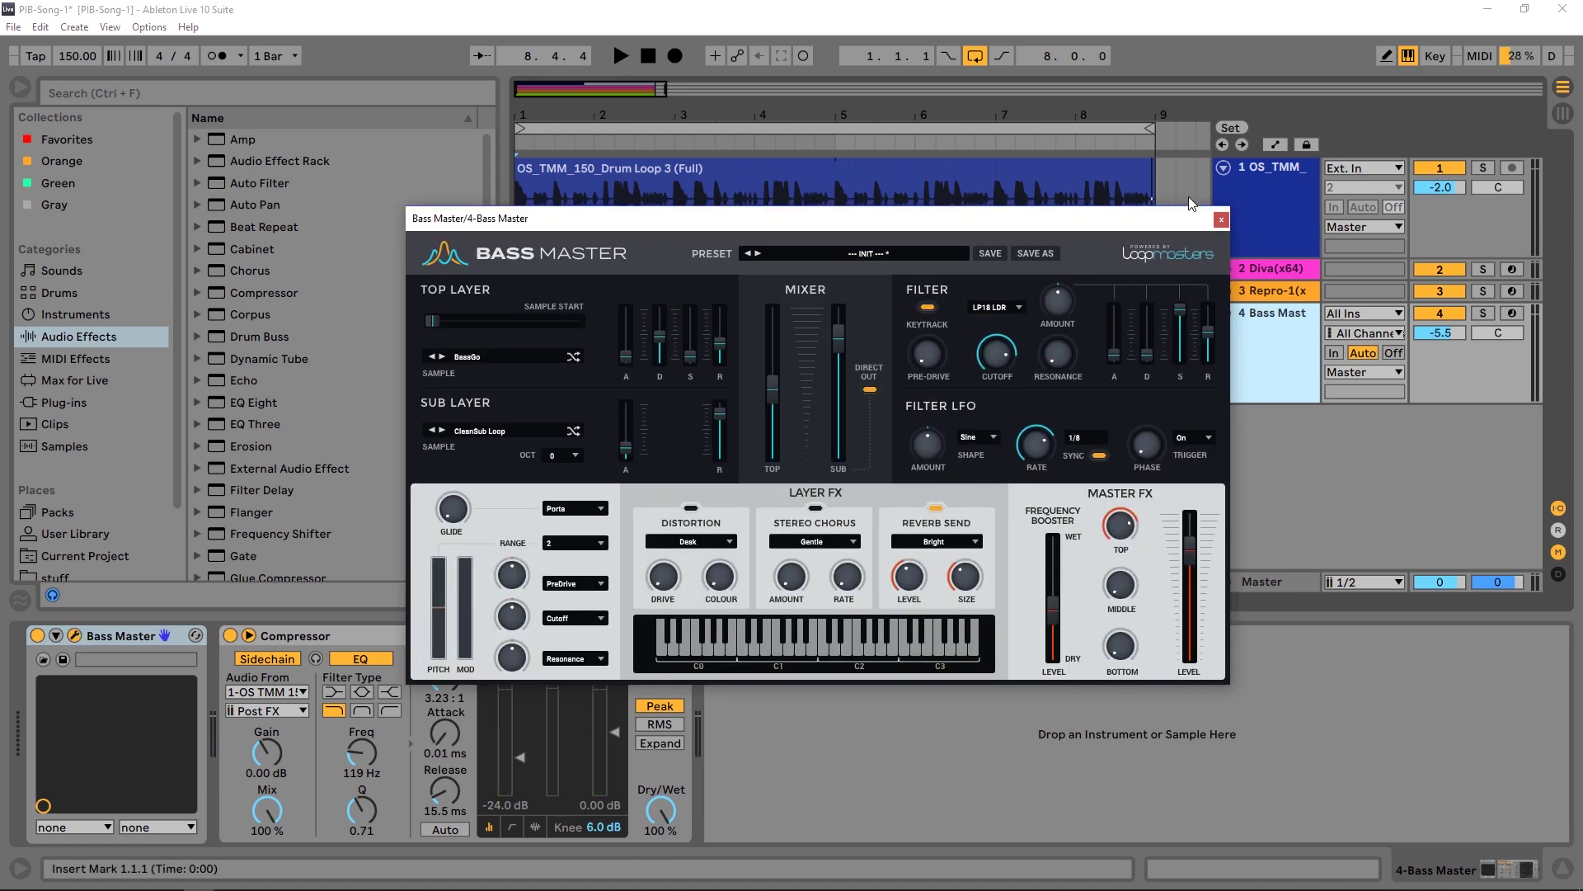
pyautogui.click(1221, 220)
# Step: Unfold the Repro-1 melody track and inspect its synth settings in the plug-in window
pyautogui.click(1223, 290)
pyautogui.click(1274, 301)
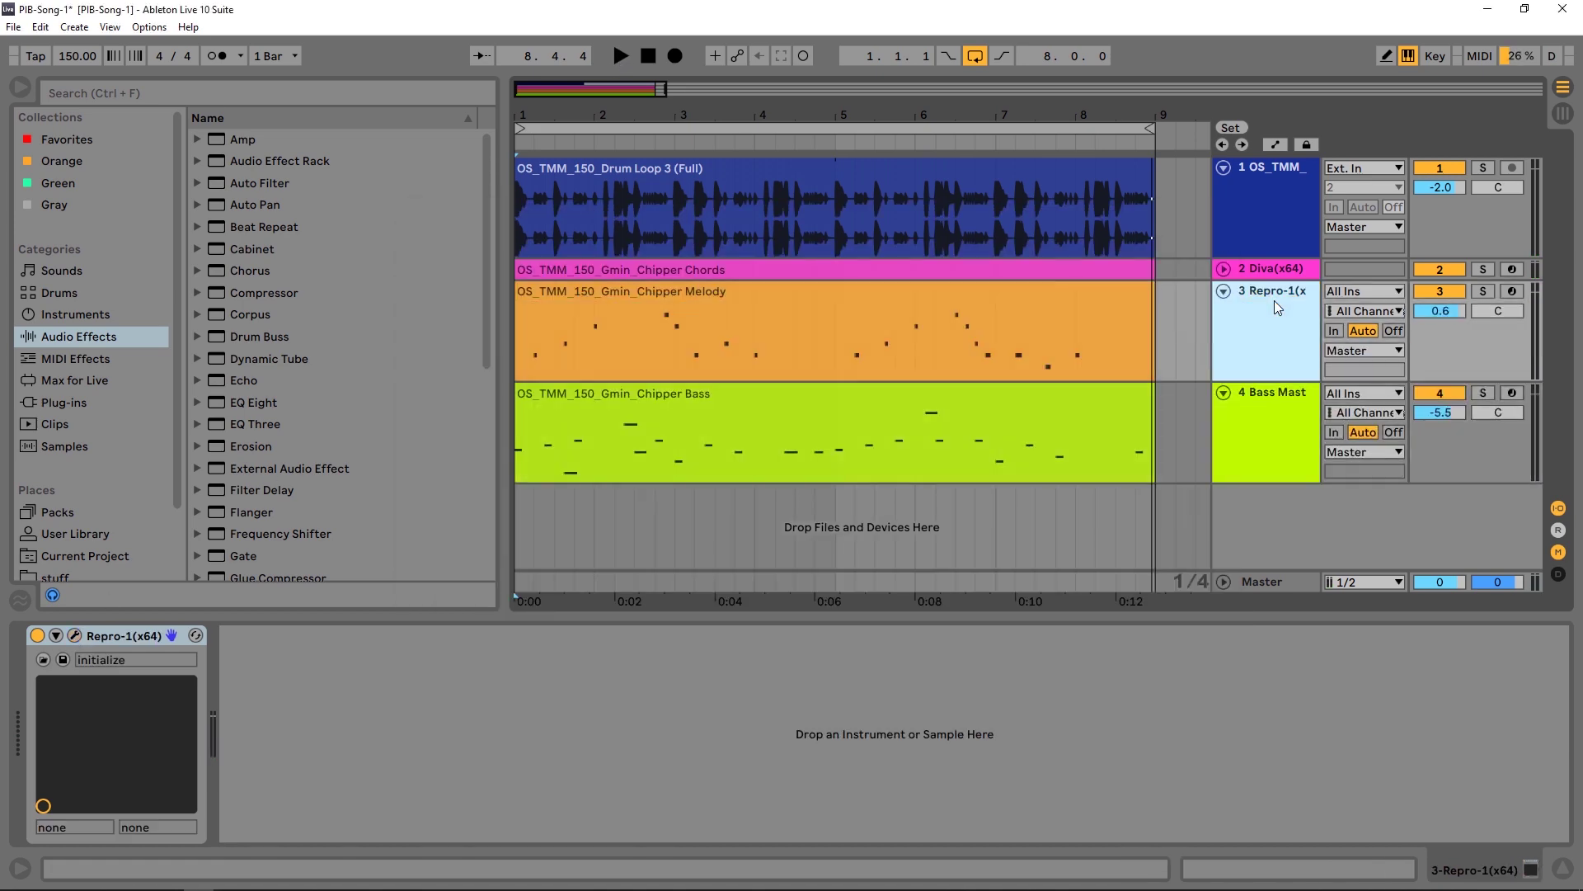
pyautogui.click(75, 636)
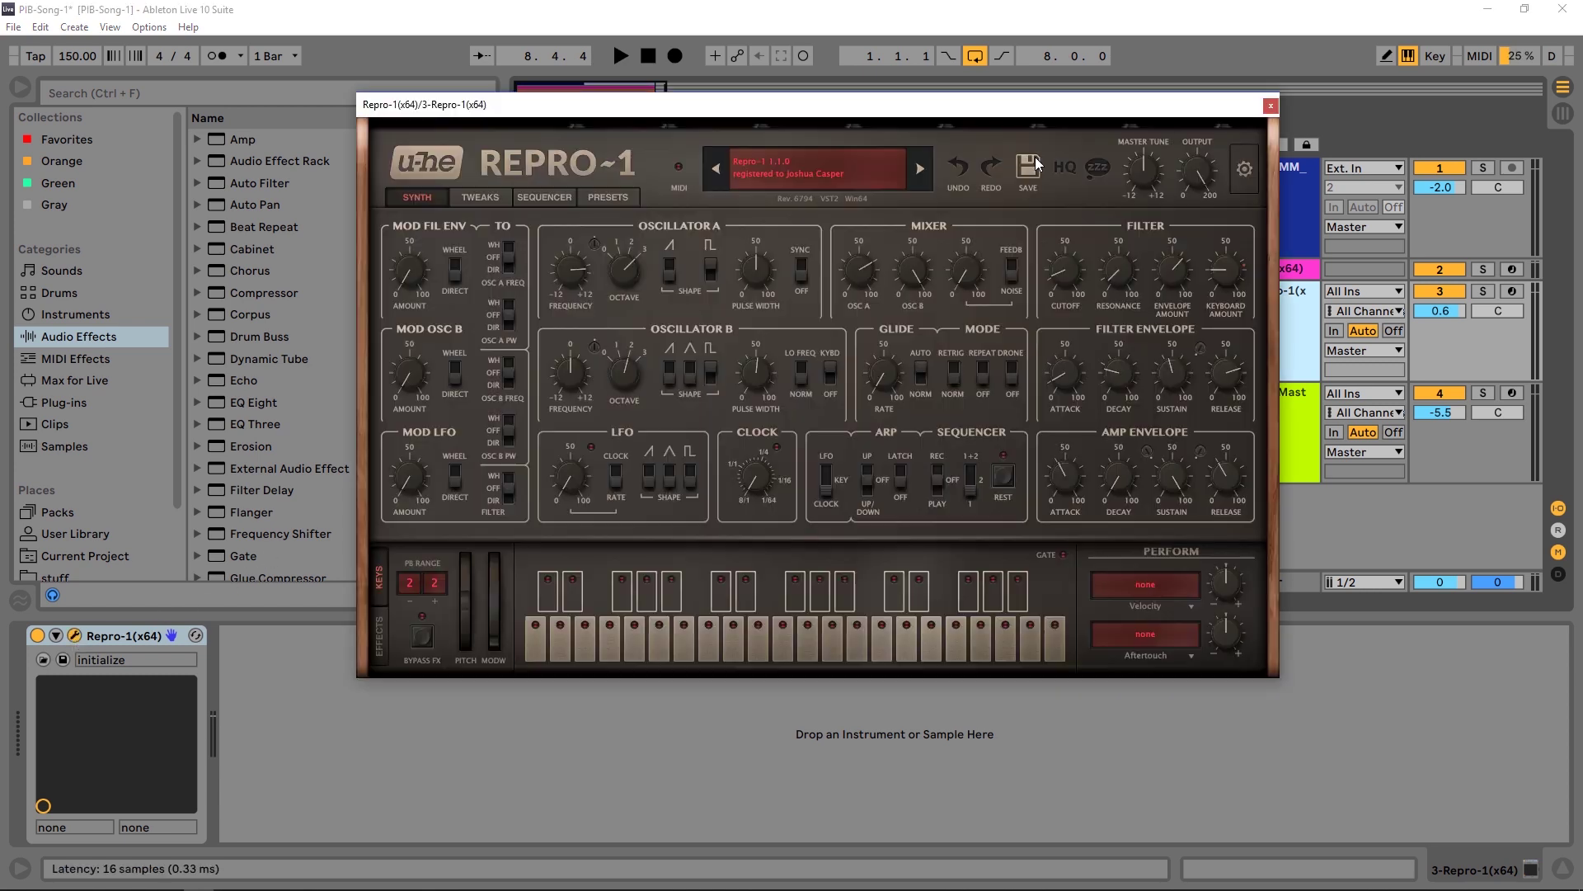
pyautogui.click(1272, 106)
# Step: Unfold the Diva chords track and inspect its synth settings in the plug-in window
pyautogui.click(1224, 271)
pyautogui.click(1250, 293)
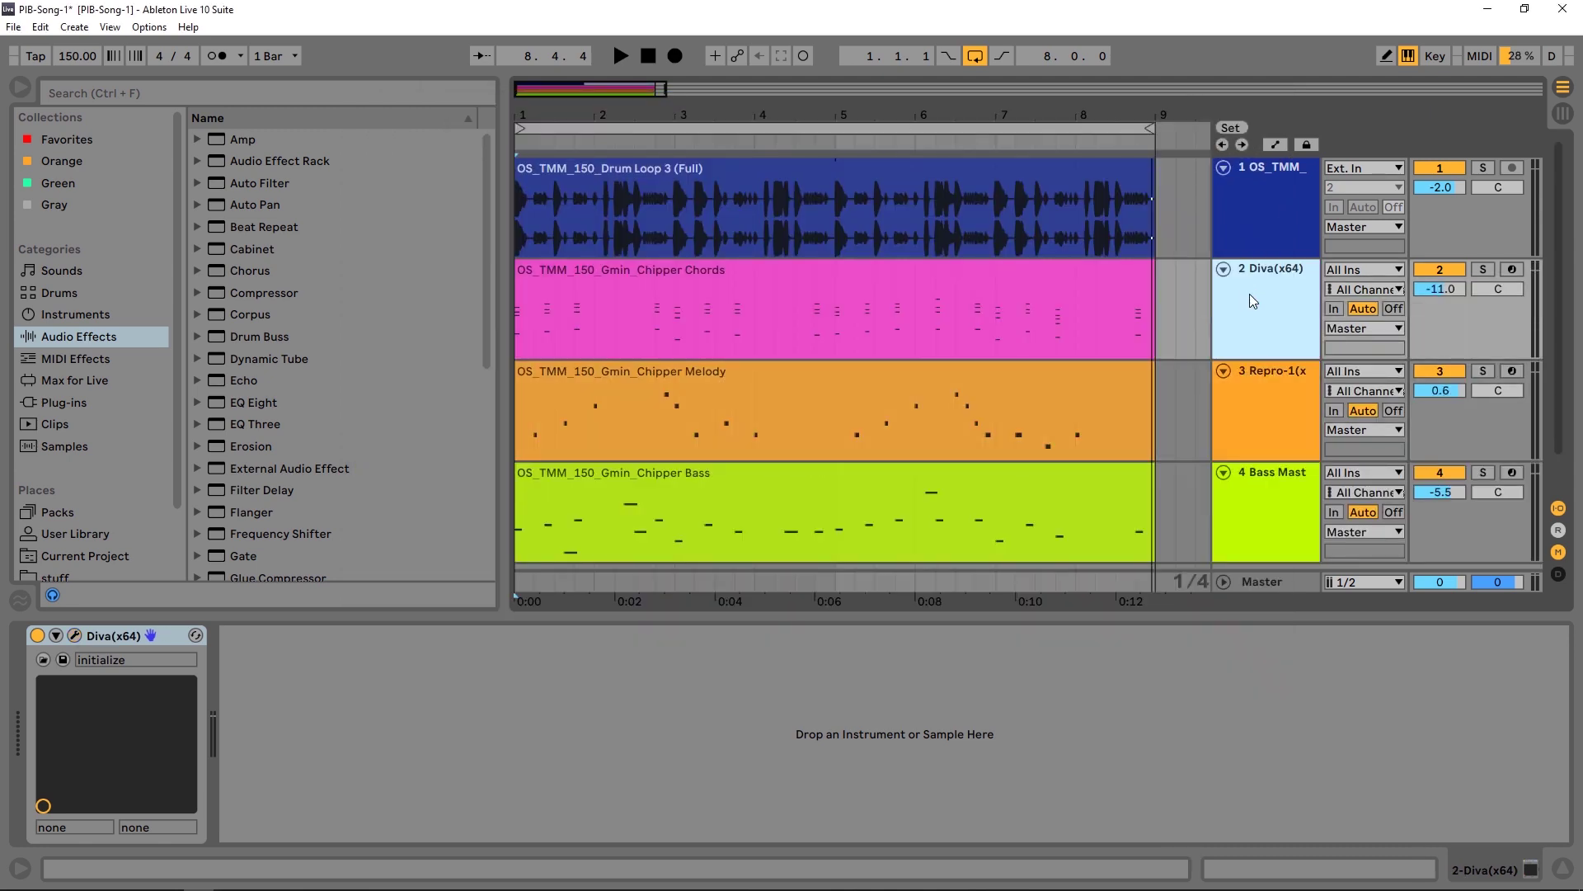
pyautogui.click(78, 635)
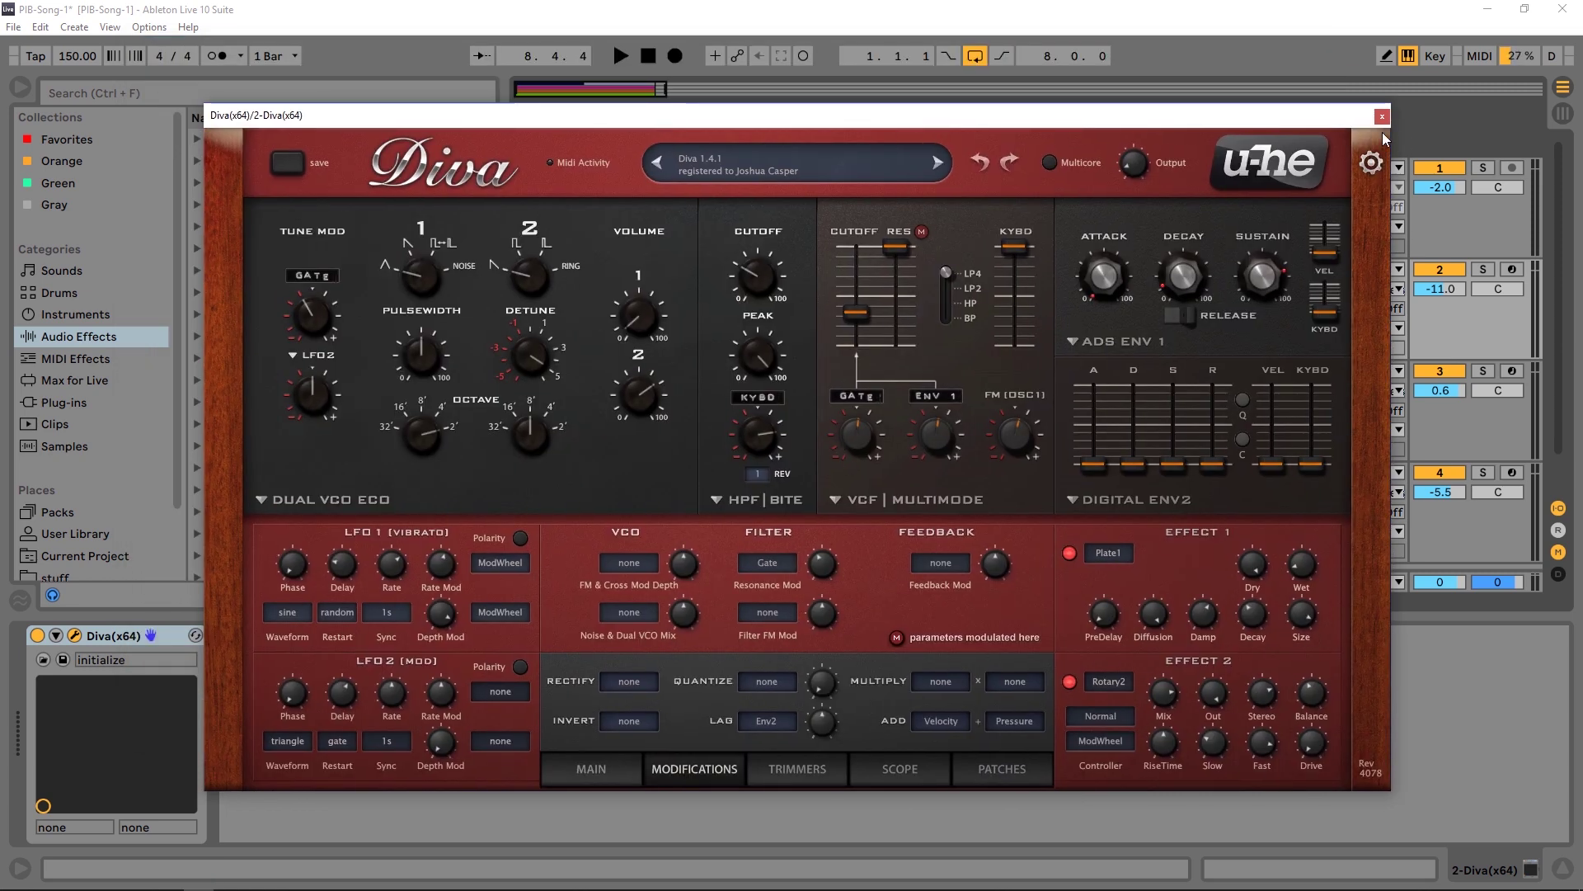
pyautogui.click(1383, 115)
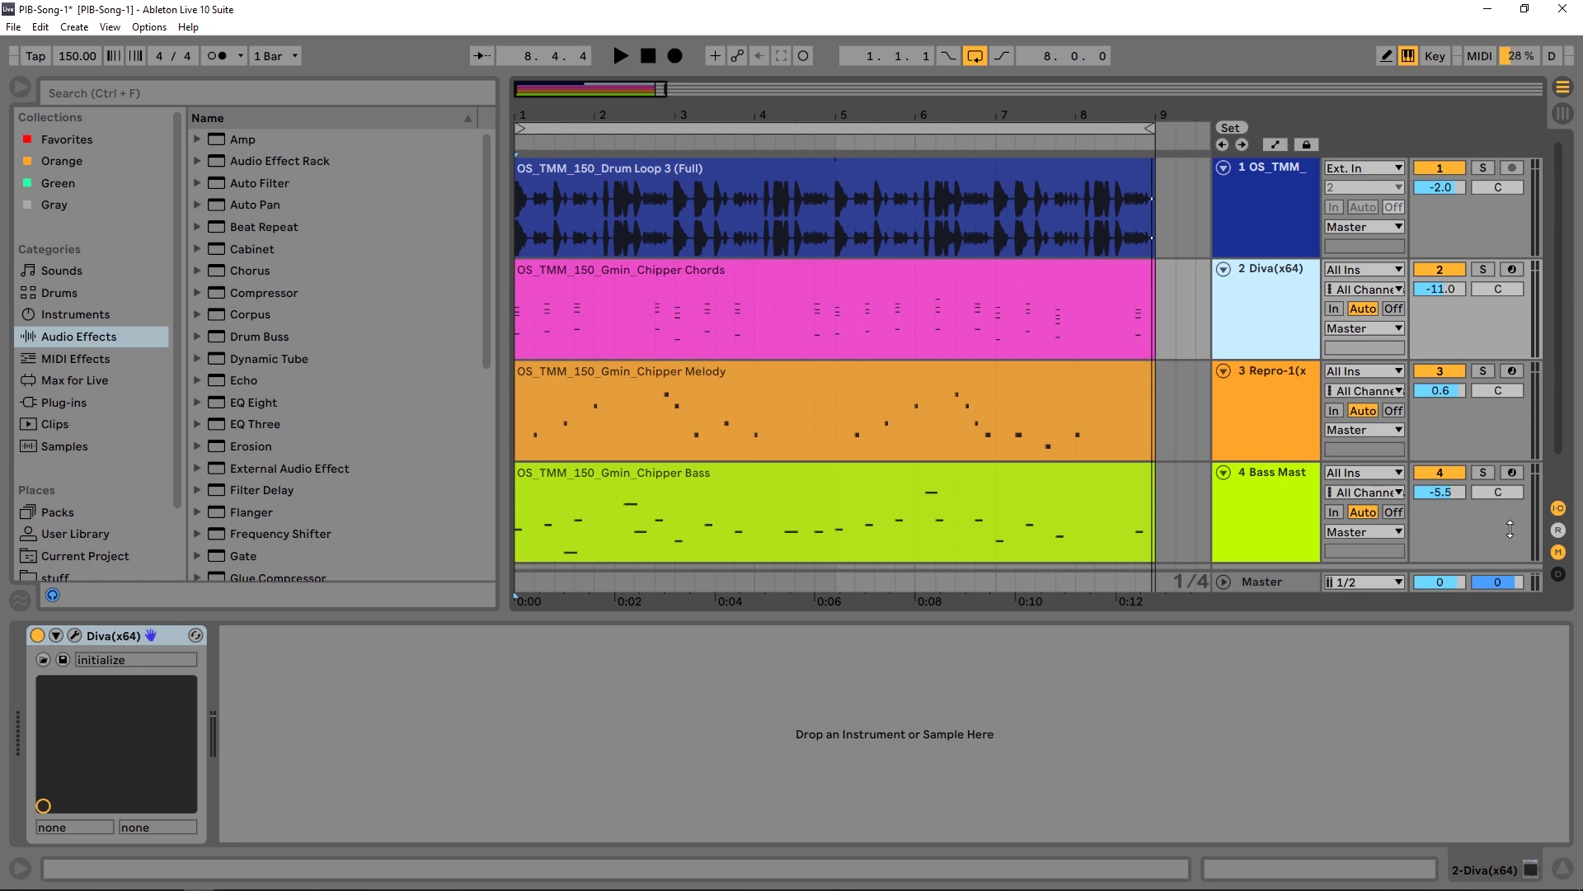
# Step: Solo the Bass Master track and listen to it with its Compressor bypassed
pyautogui.click(1484, 473)
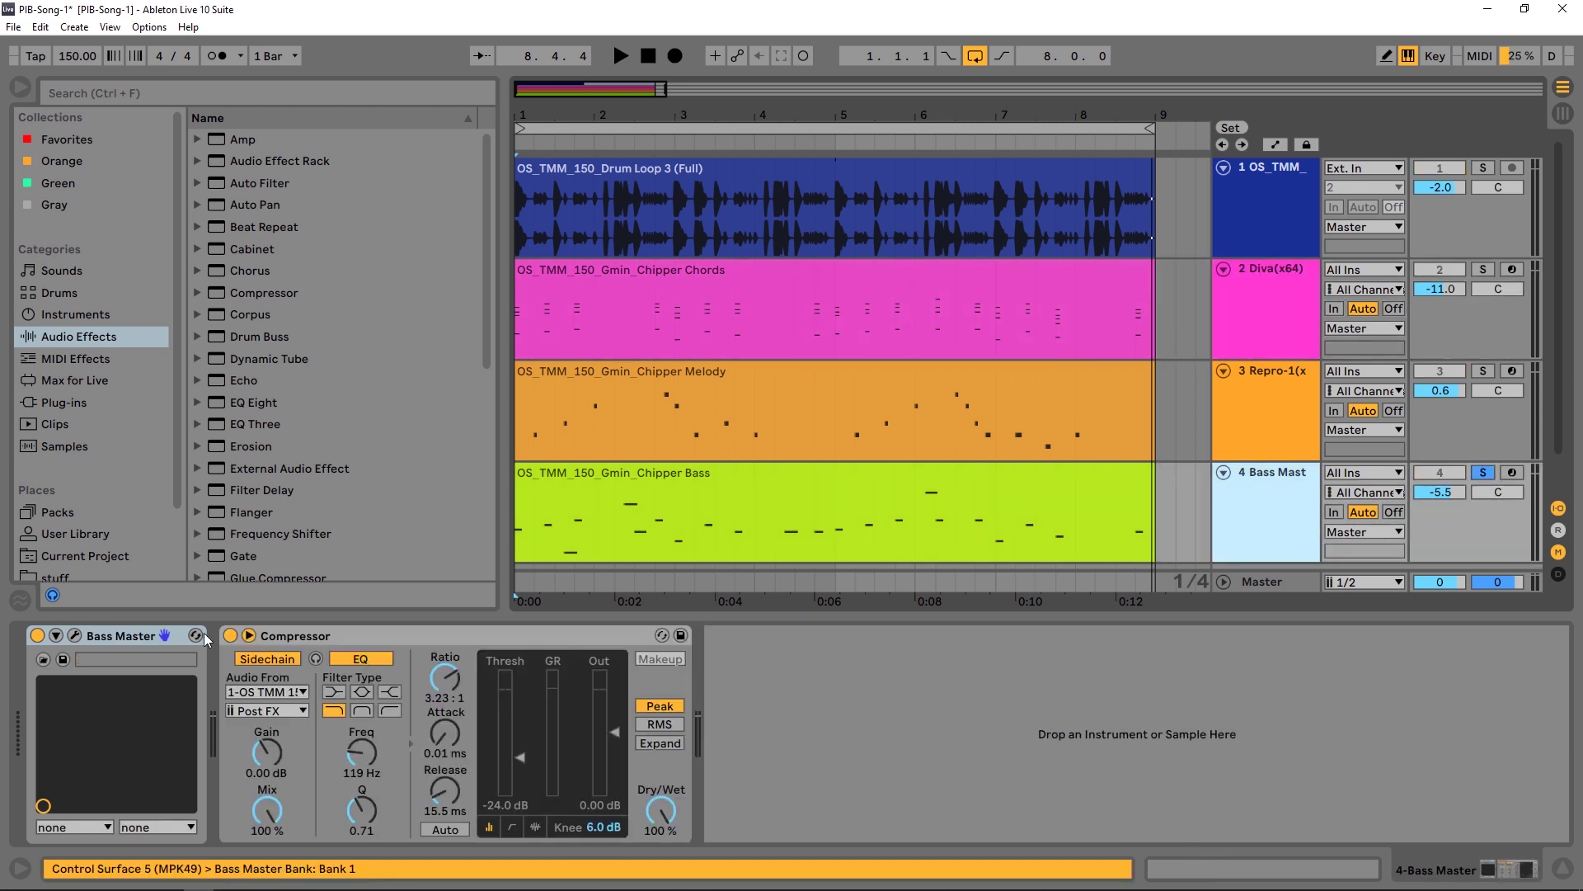
pyautogui.click(230, 636)
pyautogui.press('space')
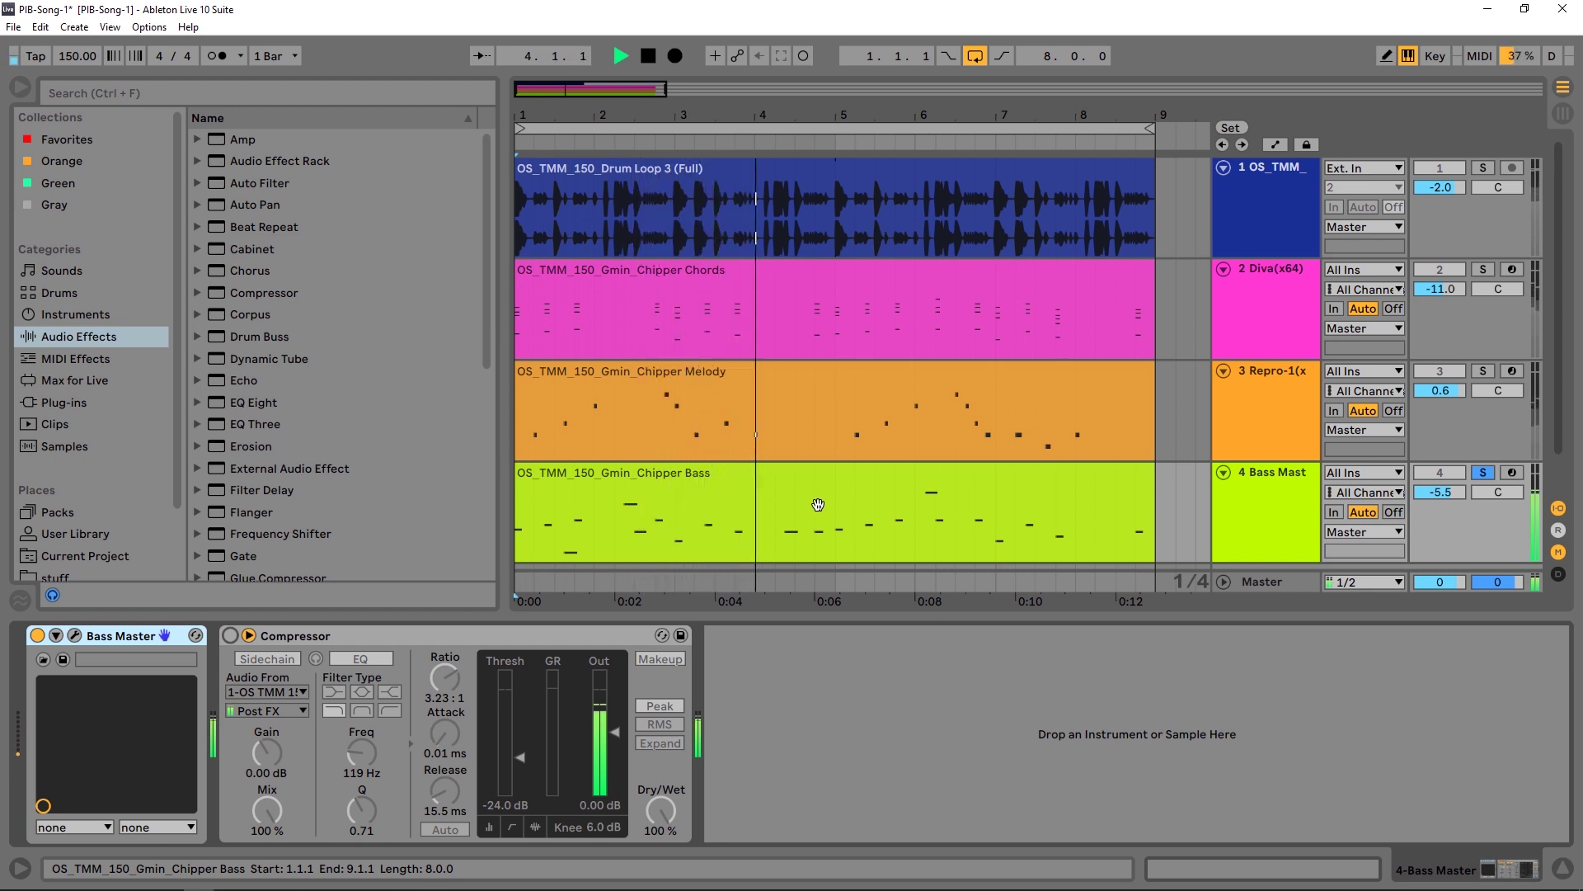
pyautogui.press('space')
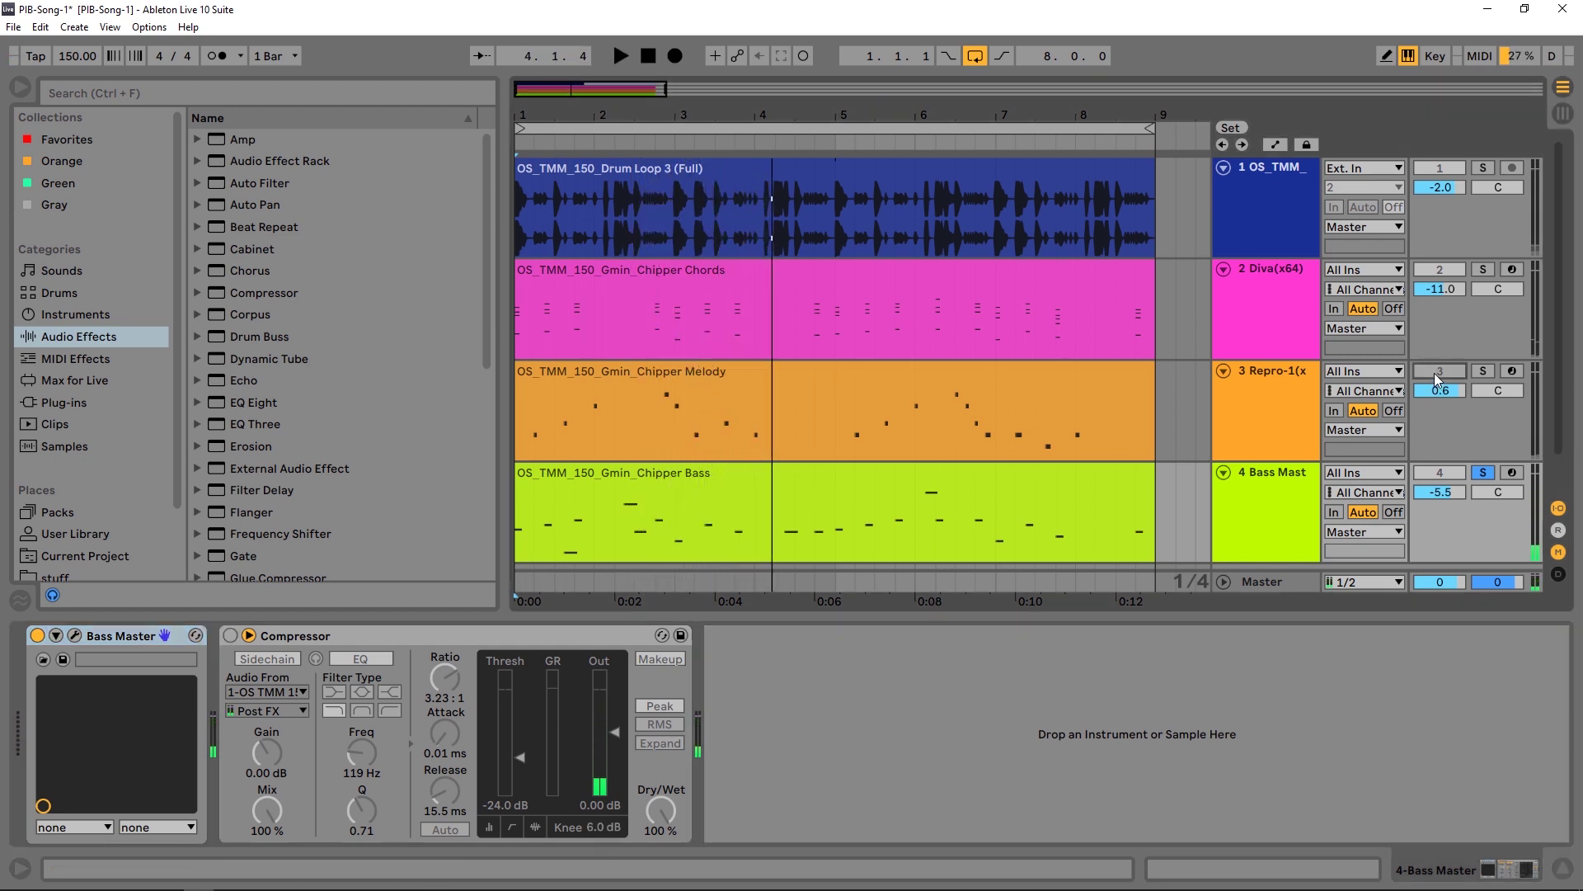
# Step: Turn the bass track's Compressor back on, solo the drum loop too, and listen to both tracks together
pyautogui.click(231, 635)
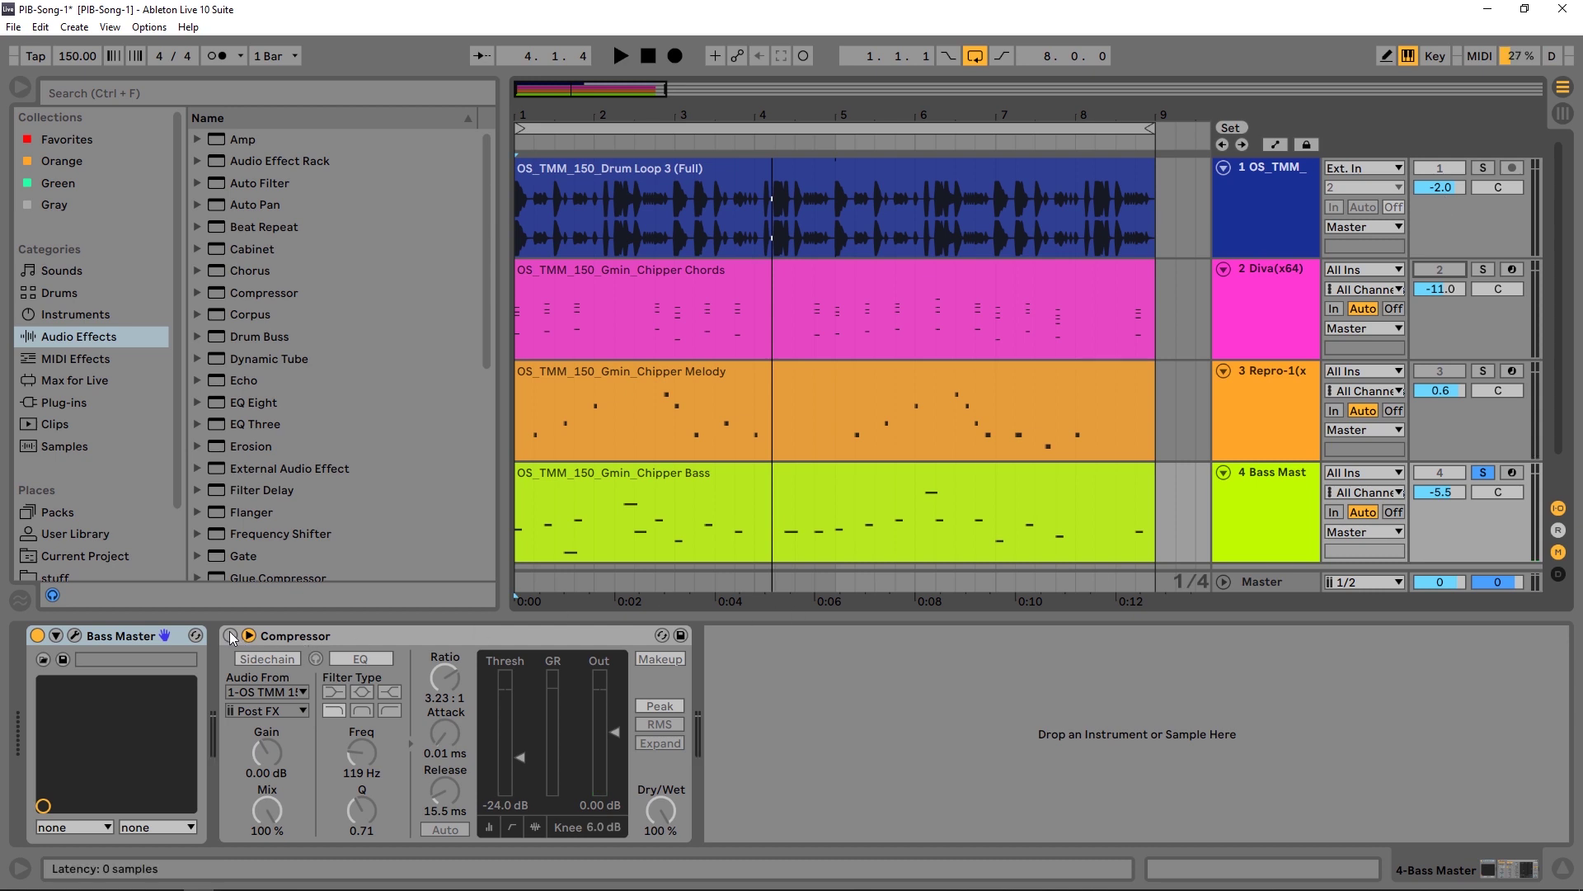
pyautogui.click(1483, 169)
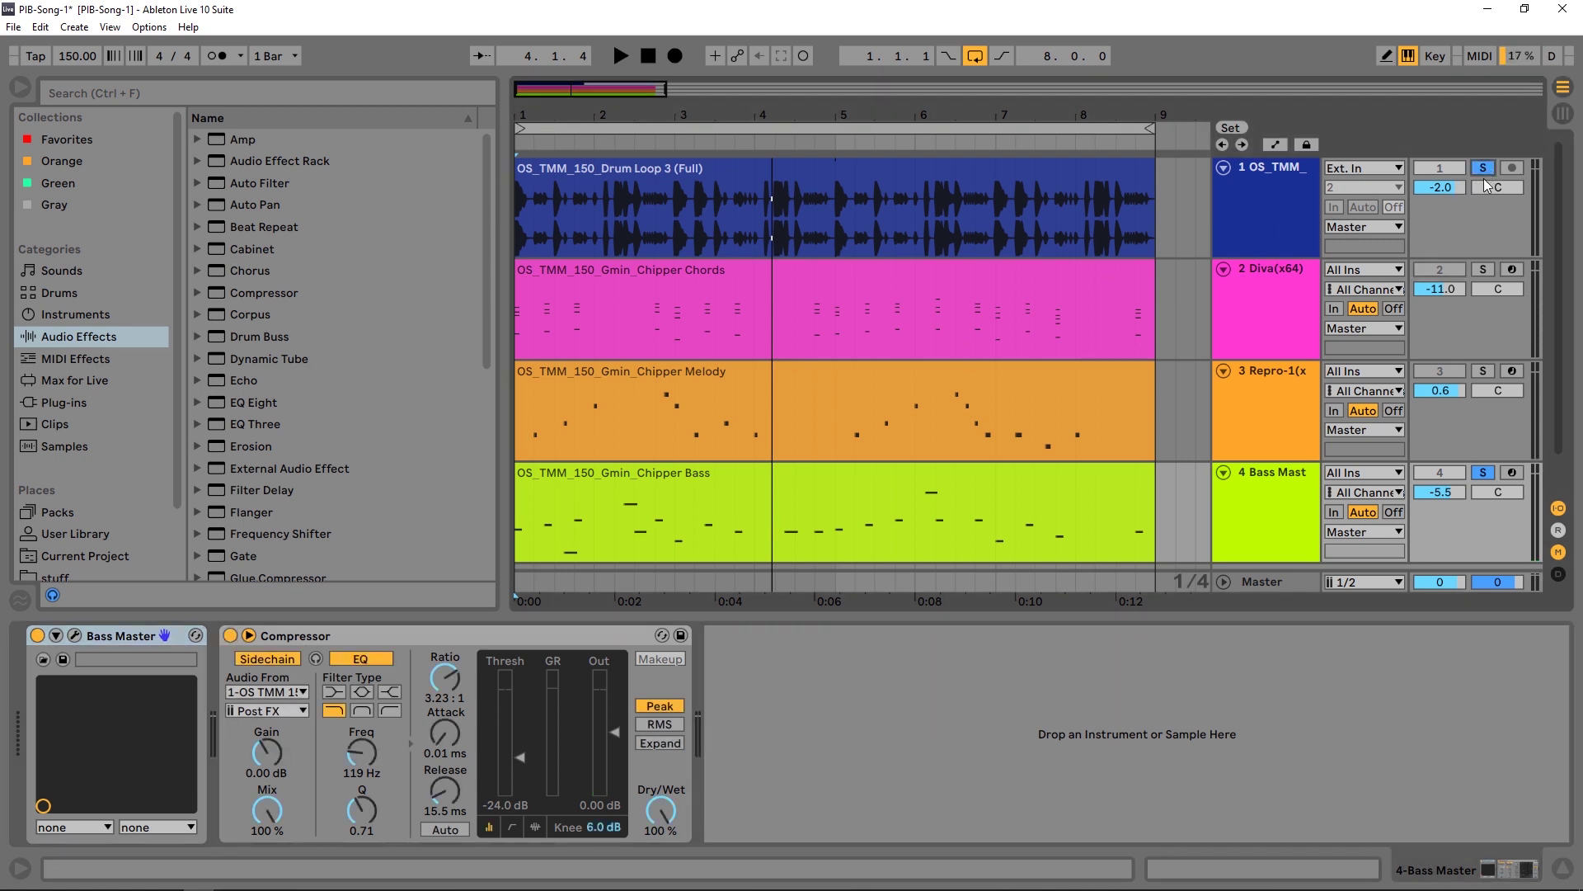
pyautogui.press('space')
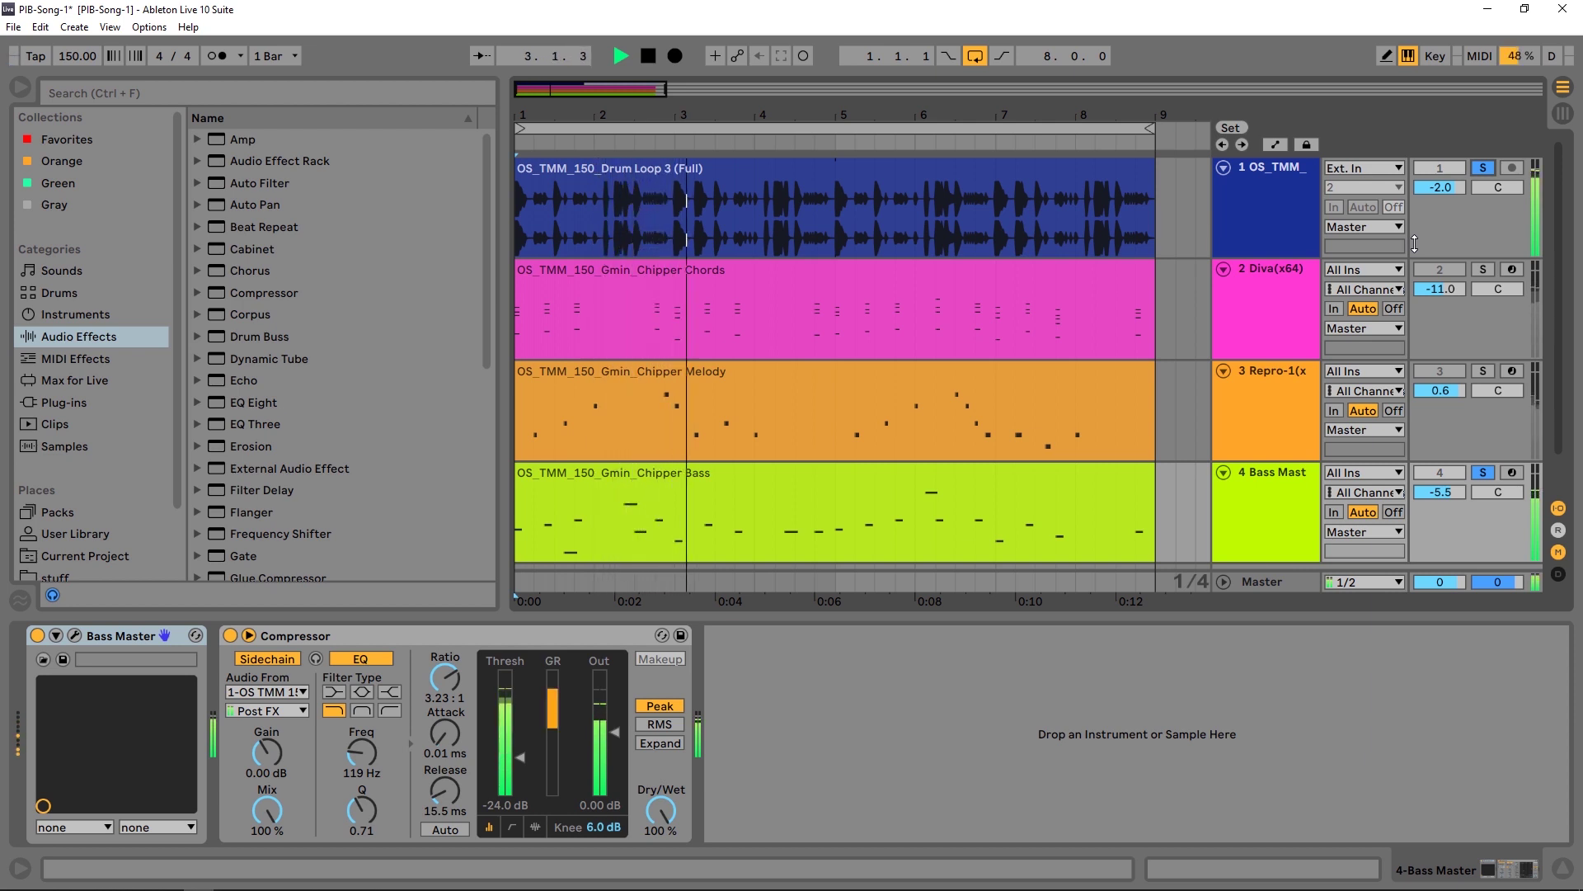
pyautogui.press('space')
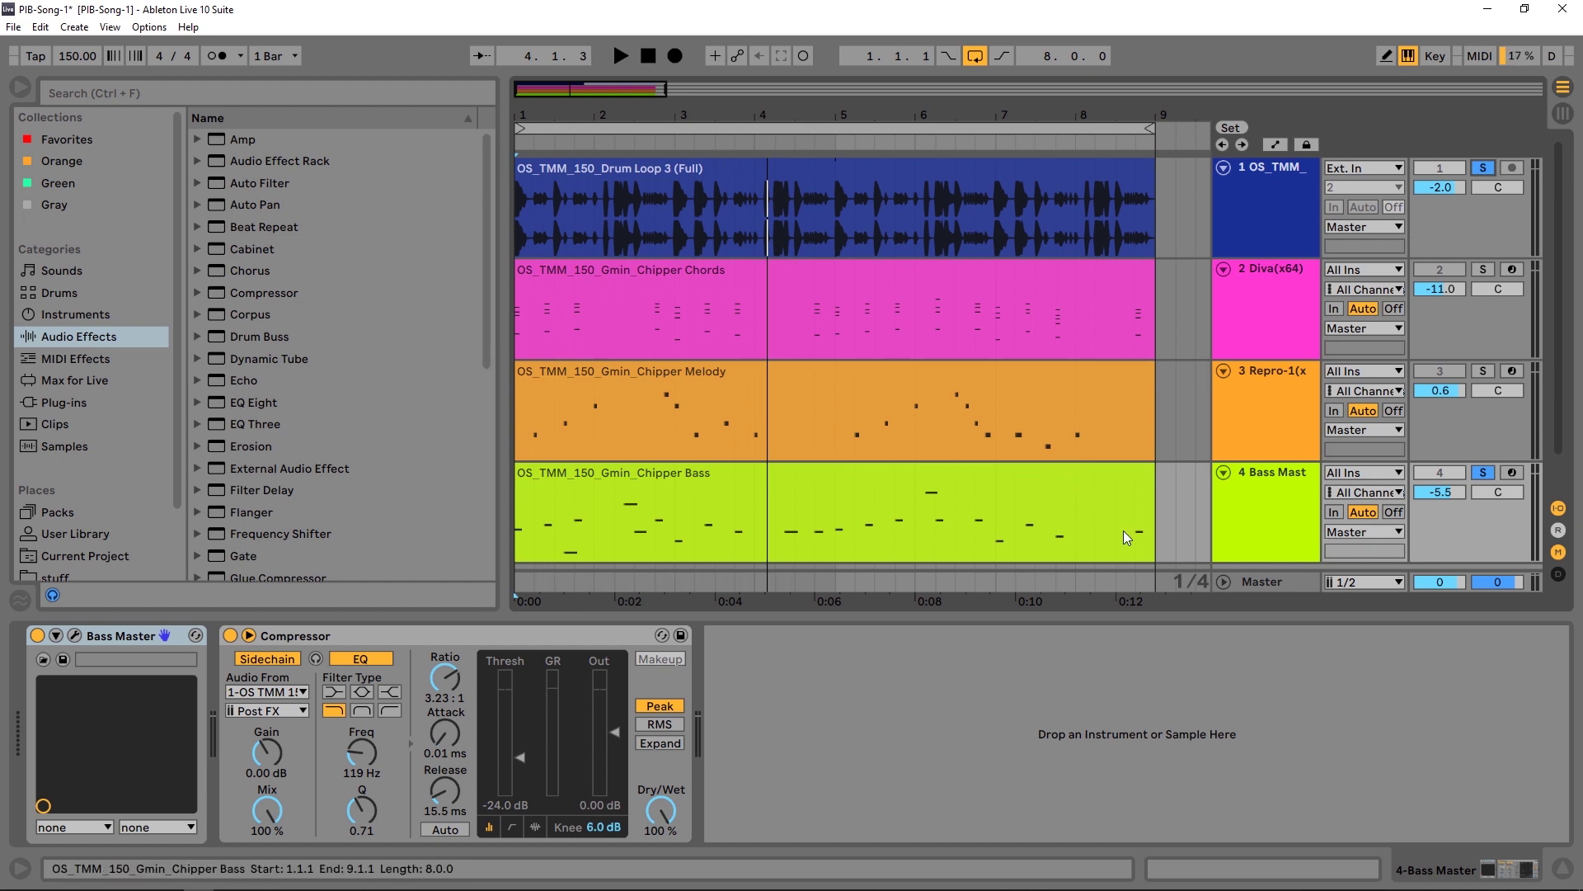
# Step: Reset the Bass Master synth to the INIT preset from the Introduction factory presets
pyautogui.scroll(-1, 1186, 536)
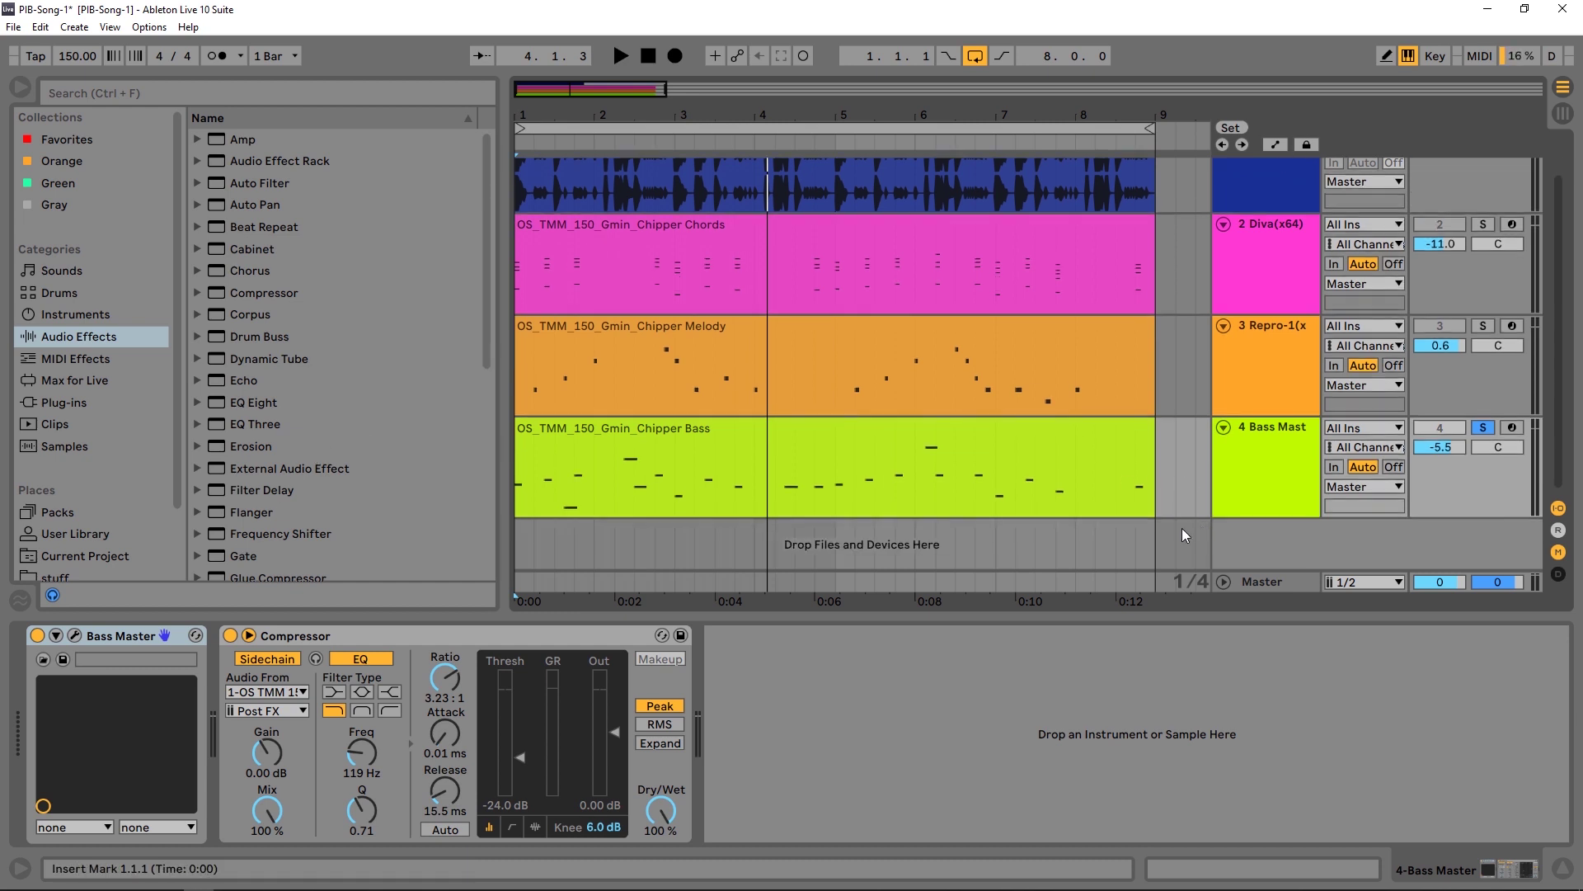
pyautogui.click(74, 636)
pyautogui.click(880, 255)
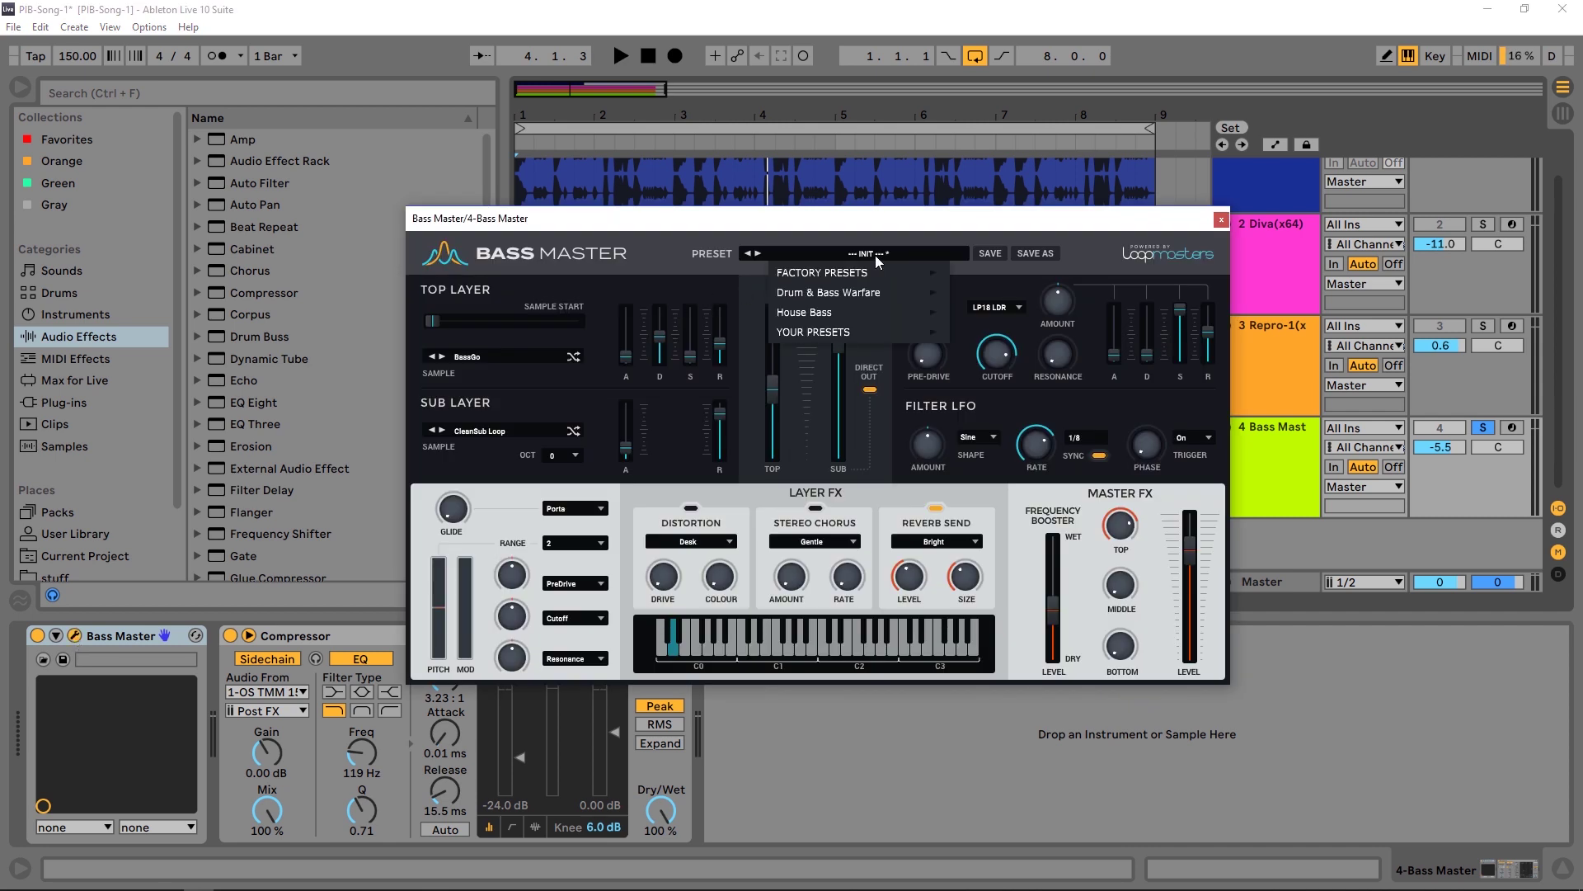
pyautogui.moveTo(853, 273)
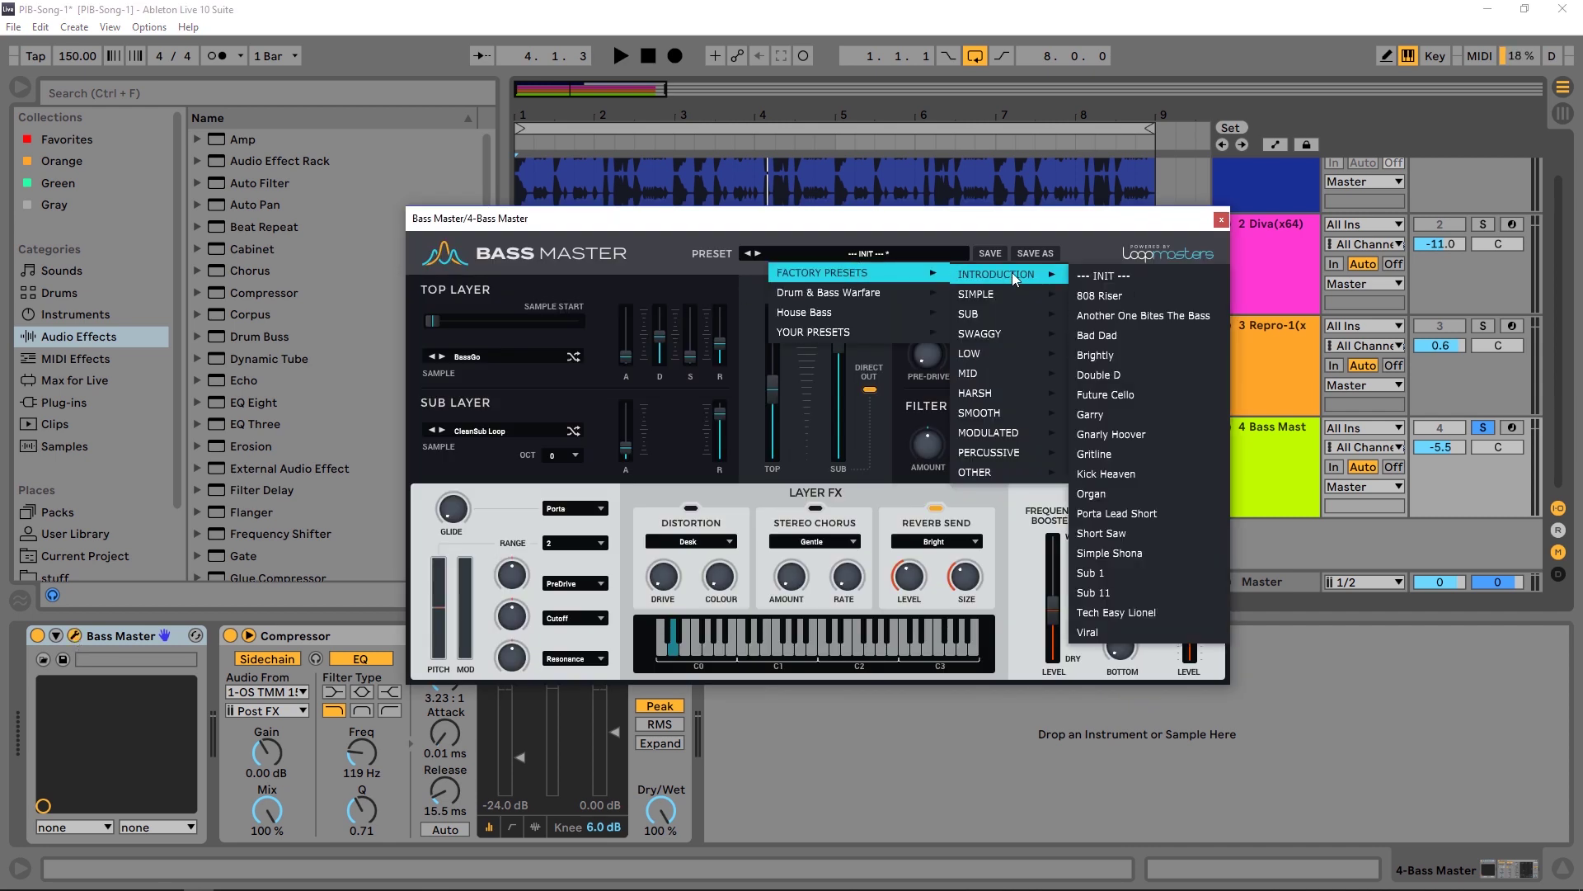
pyautogui.click(1121, 288)
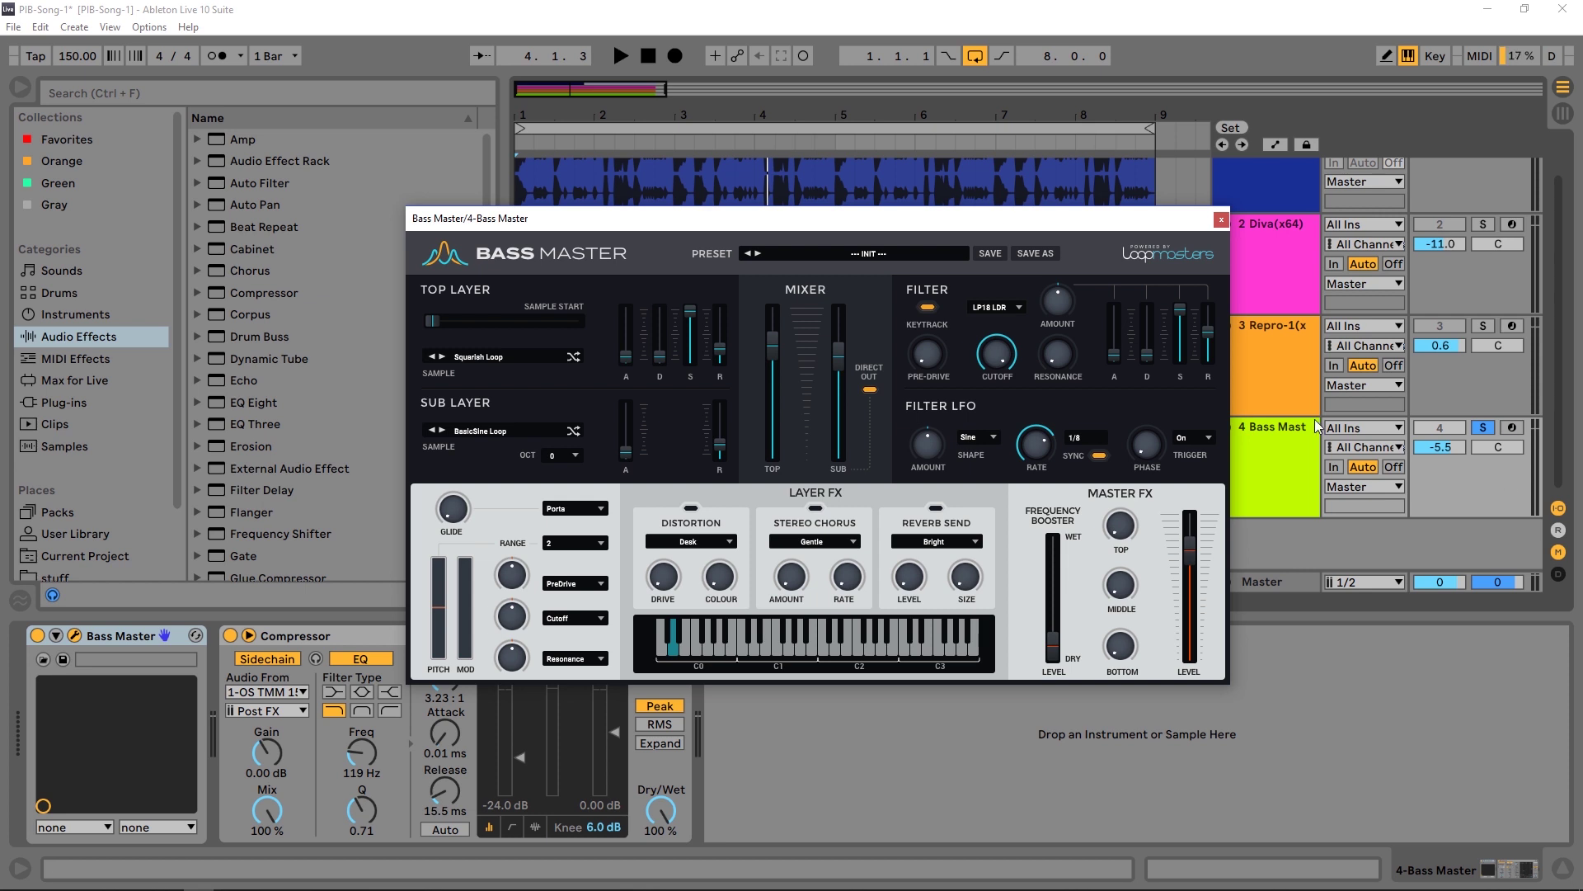
# Step: Play the arrangement briefly to hear how the initialized bass patch sounds
pyautogui.press('space')
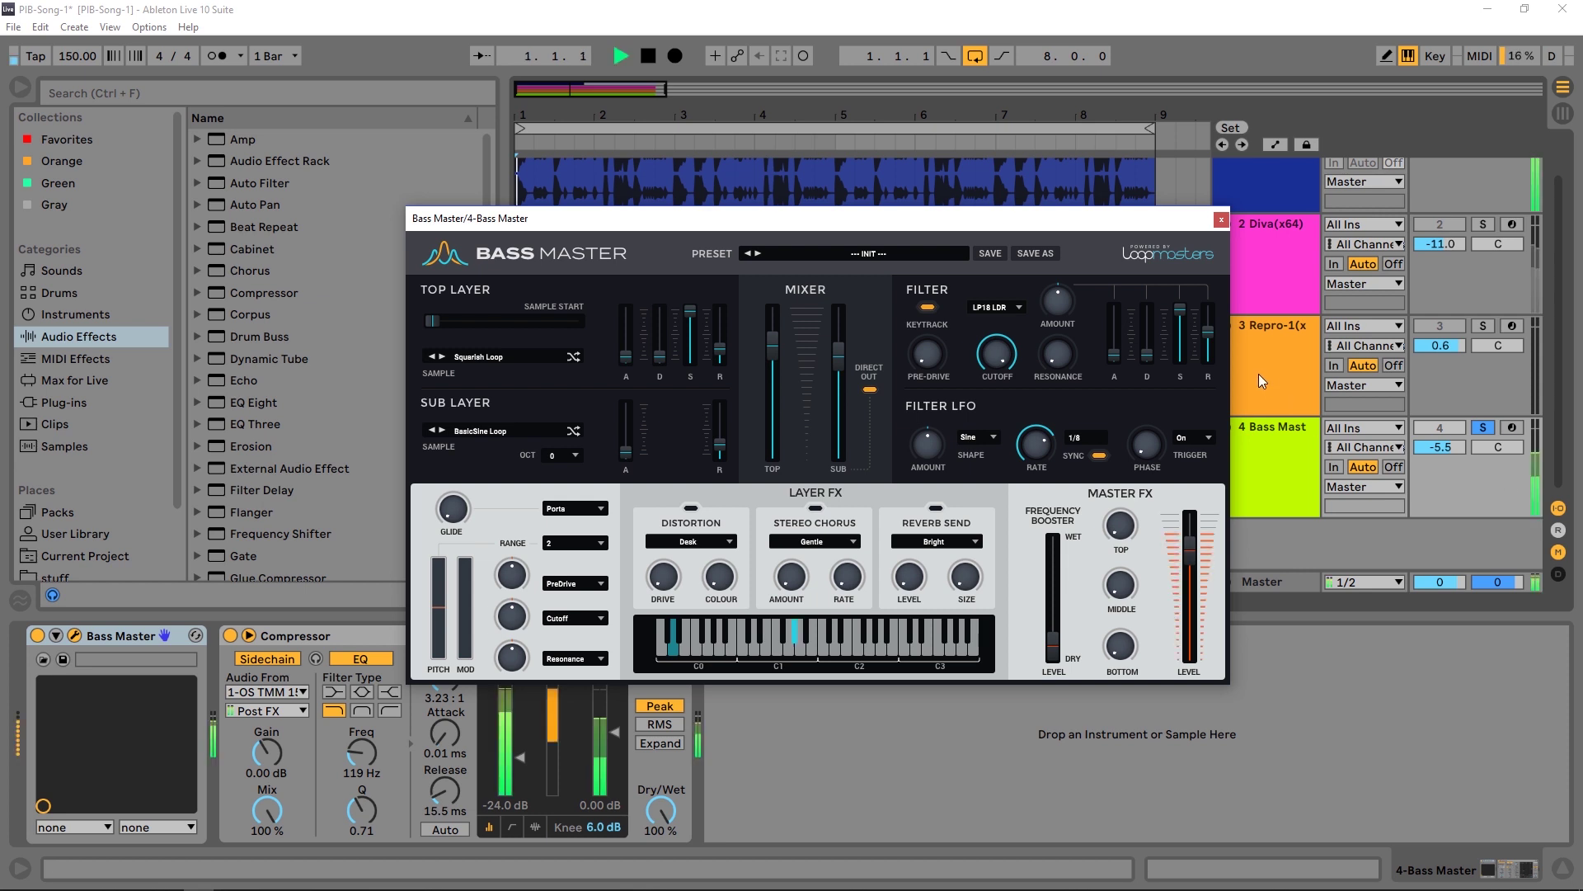
pyautogui.click(1470, 458)
pyautogui.press('space')
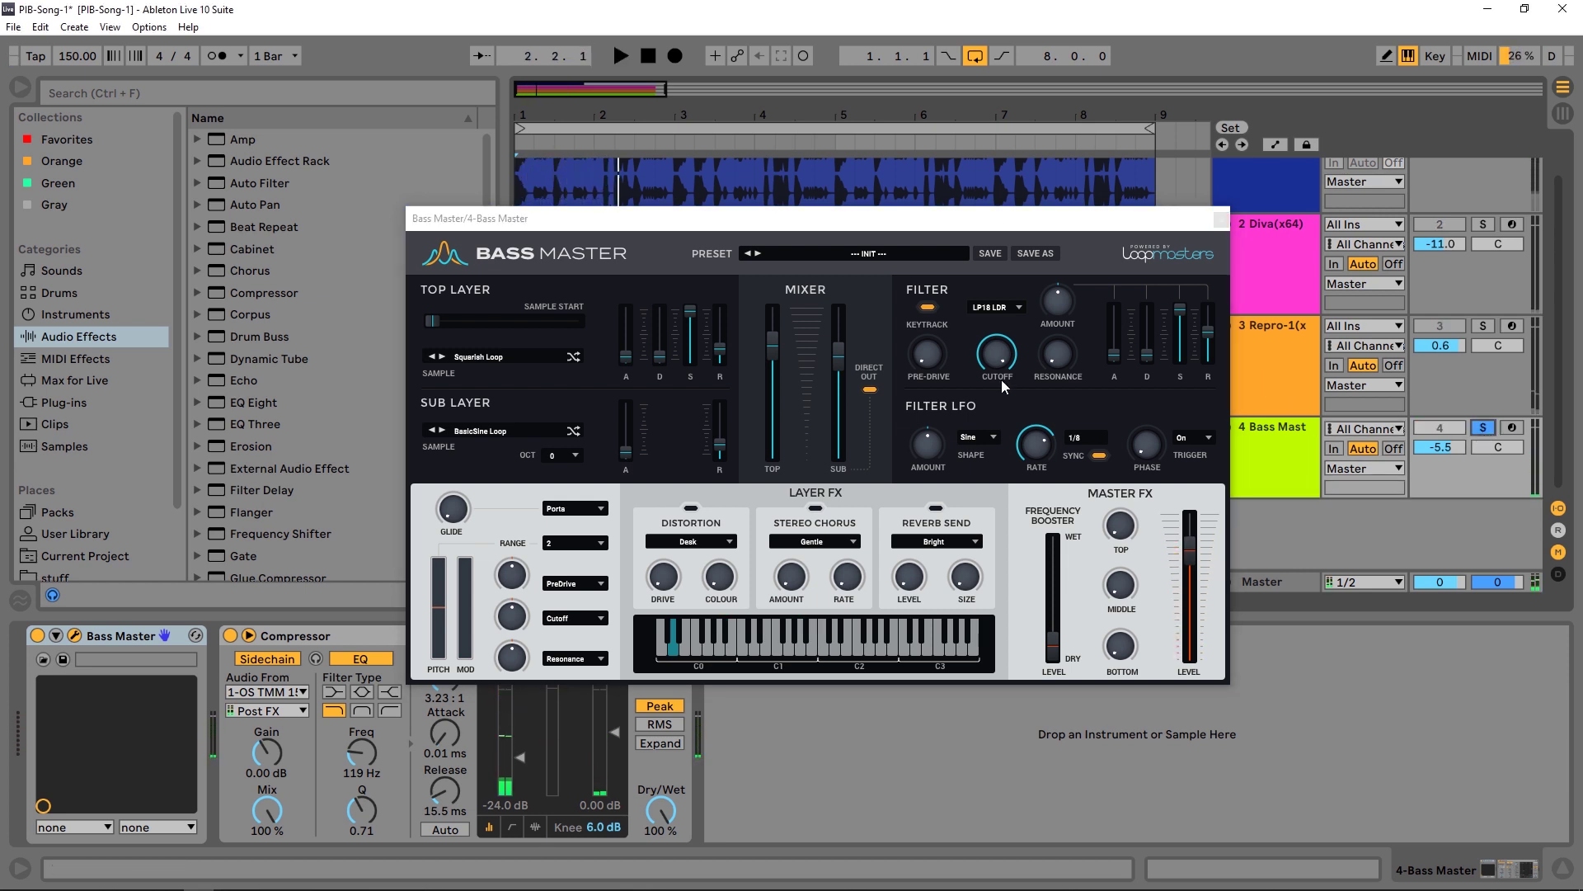
pyautogui.press('space')
pyautogui.press('space')
# Step: Load the factory Sub sample CleanSub Loop into the sub layer, then raise its release and slightly raise its attack
pyautogui.click(469, 427)
pyautogui.moveTo(520, 453)
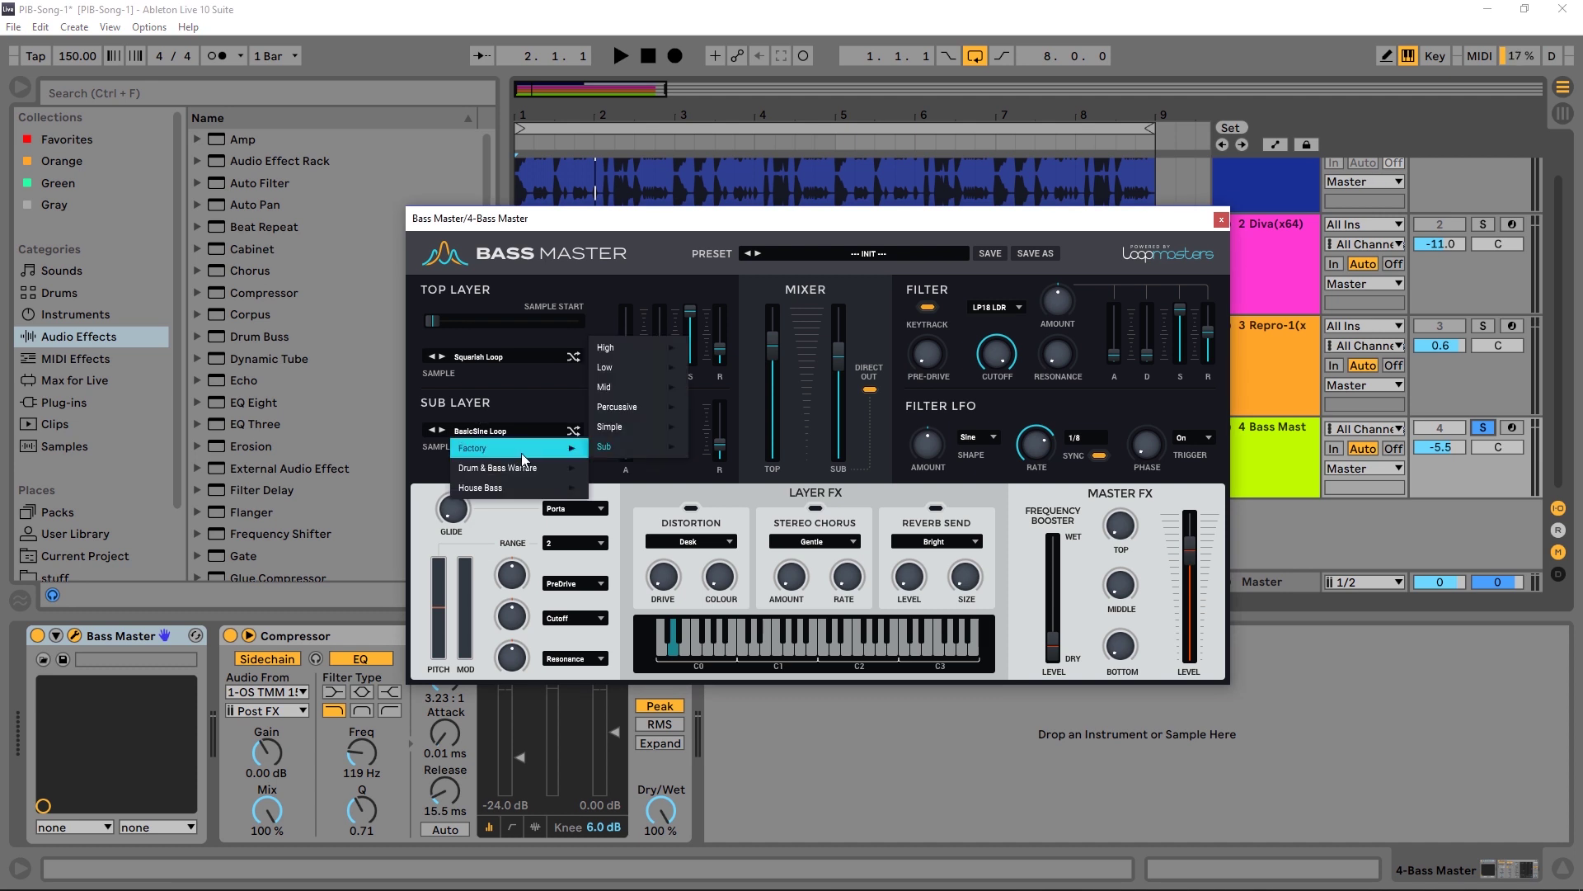
pyautogui.moveTo(631, 447)
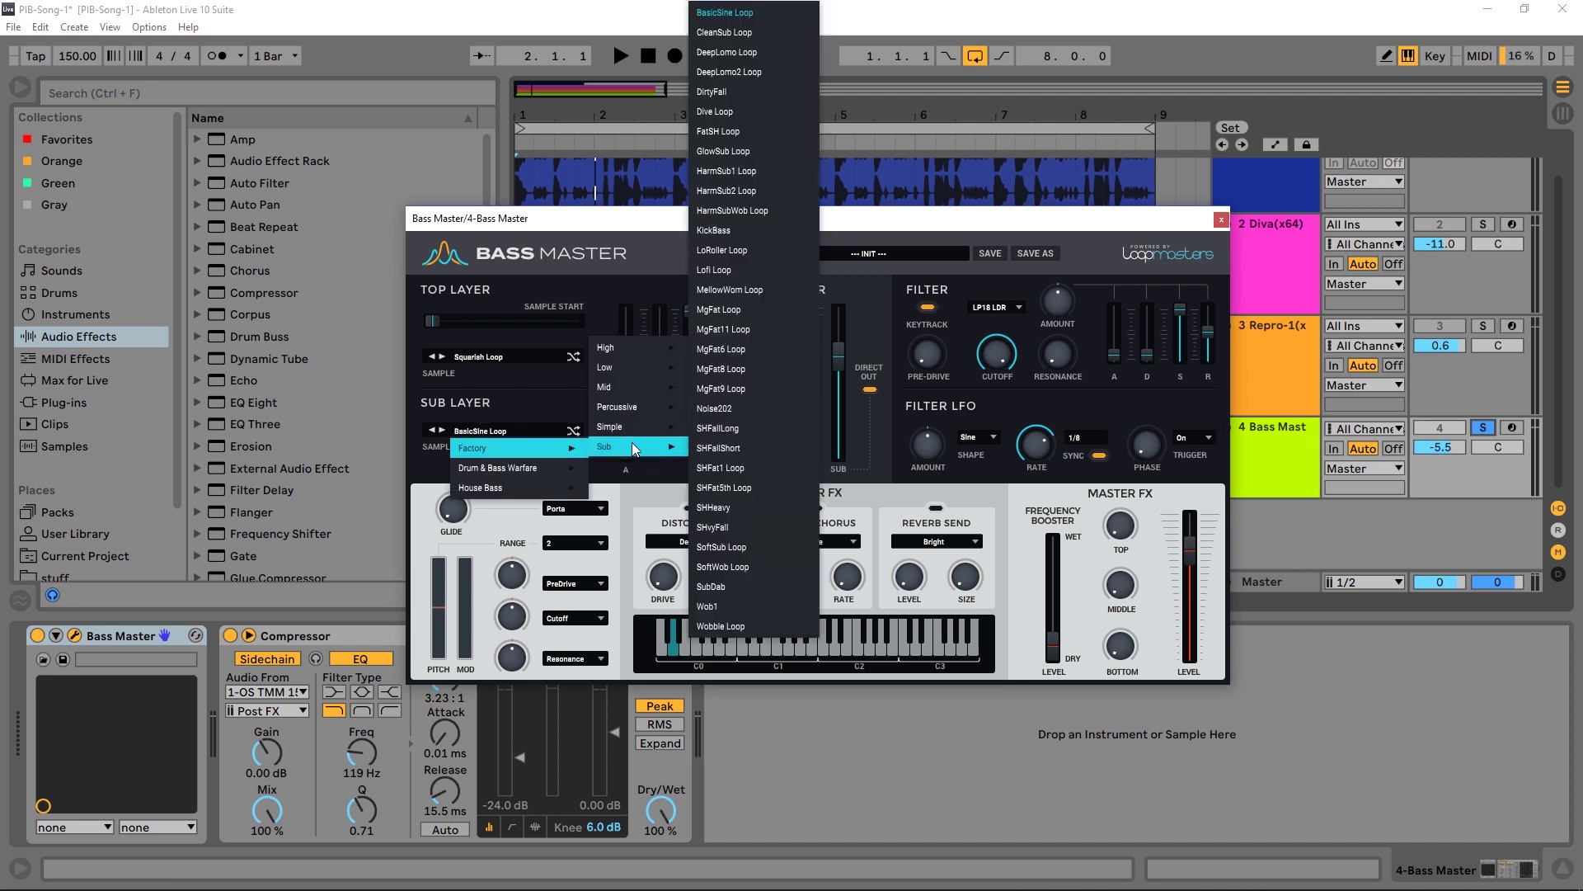
pyautogui.click(768, 33)
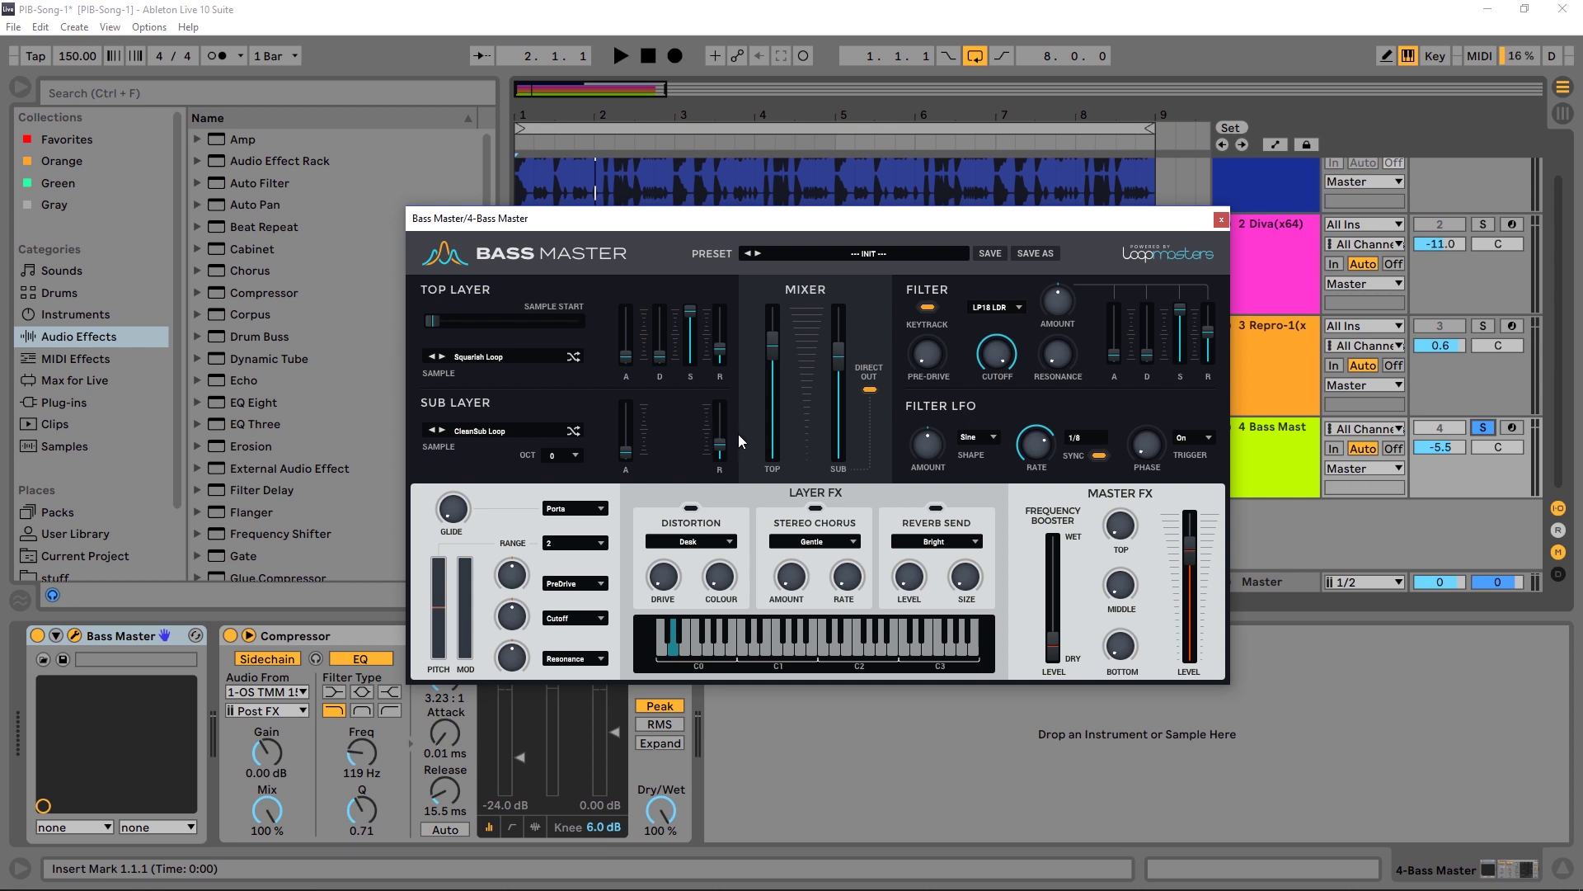
pyautogui.moveTo(729, 404); pyautogui.dragTo(729, 415)
pyautogui.moveTo(628, 453); pyautogui.dragTo(628, 450)
# Step: Play the bass while lowering the top layer's level in the Bass Master mixer
pyautogui.press('space')
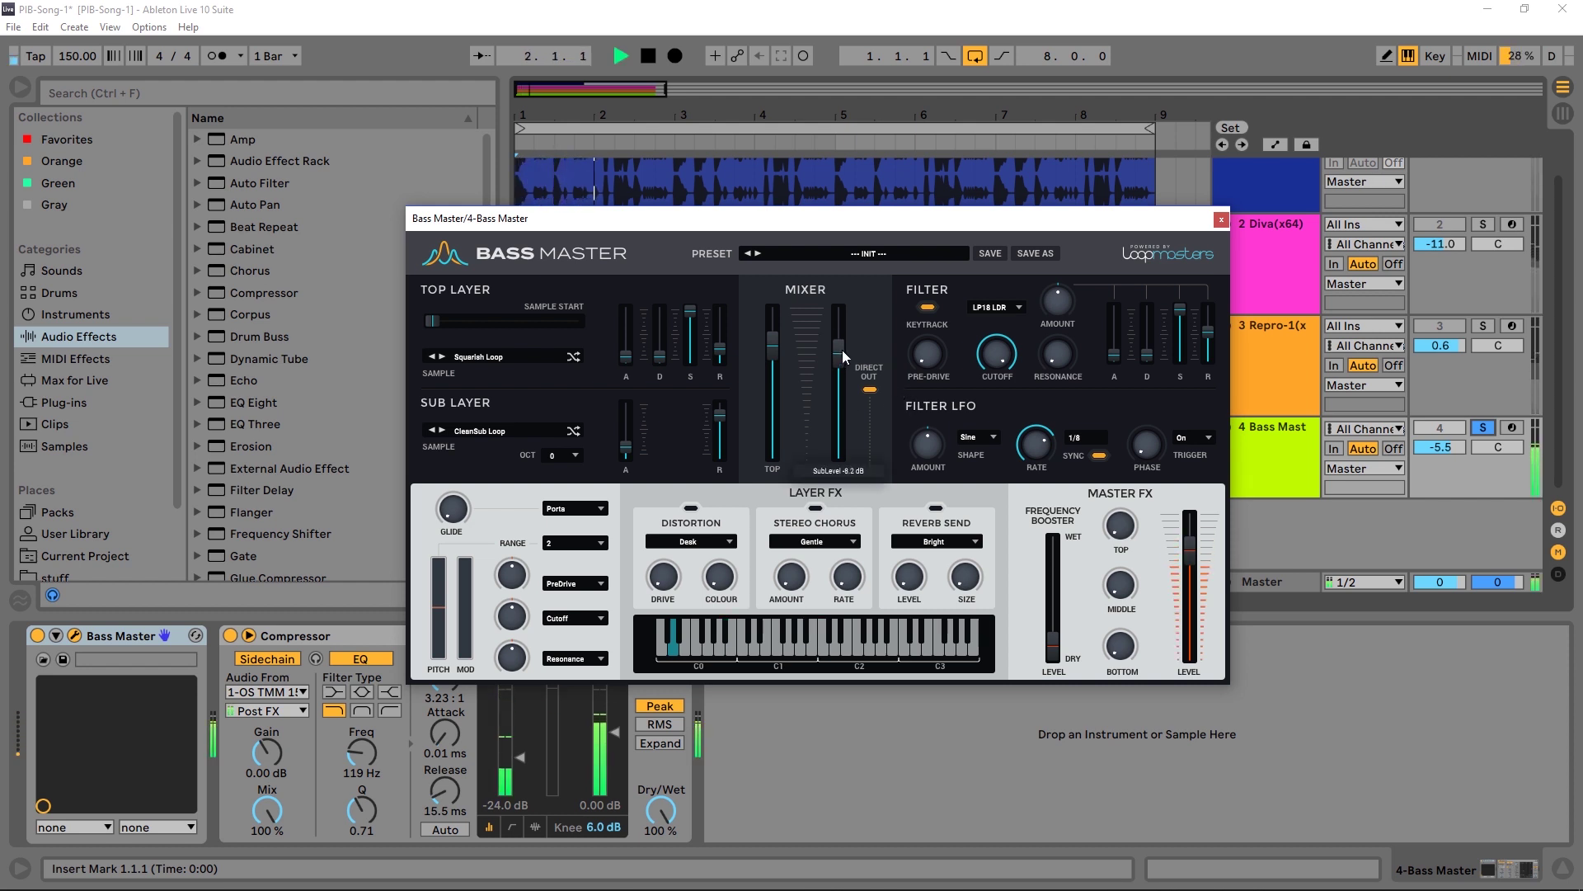
pyautogui.moveTo(843, 350); pyautogui.dragTo(774, 373)
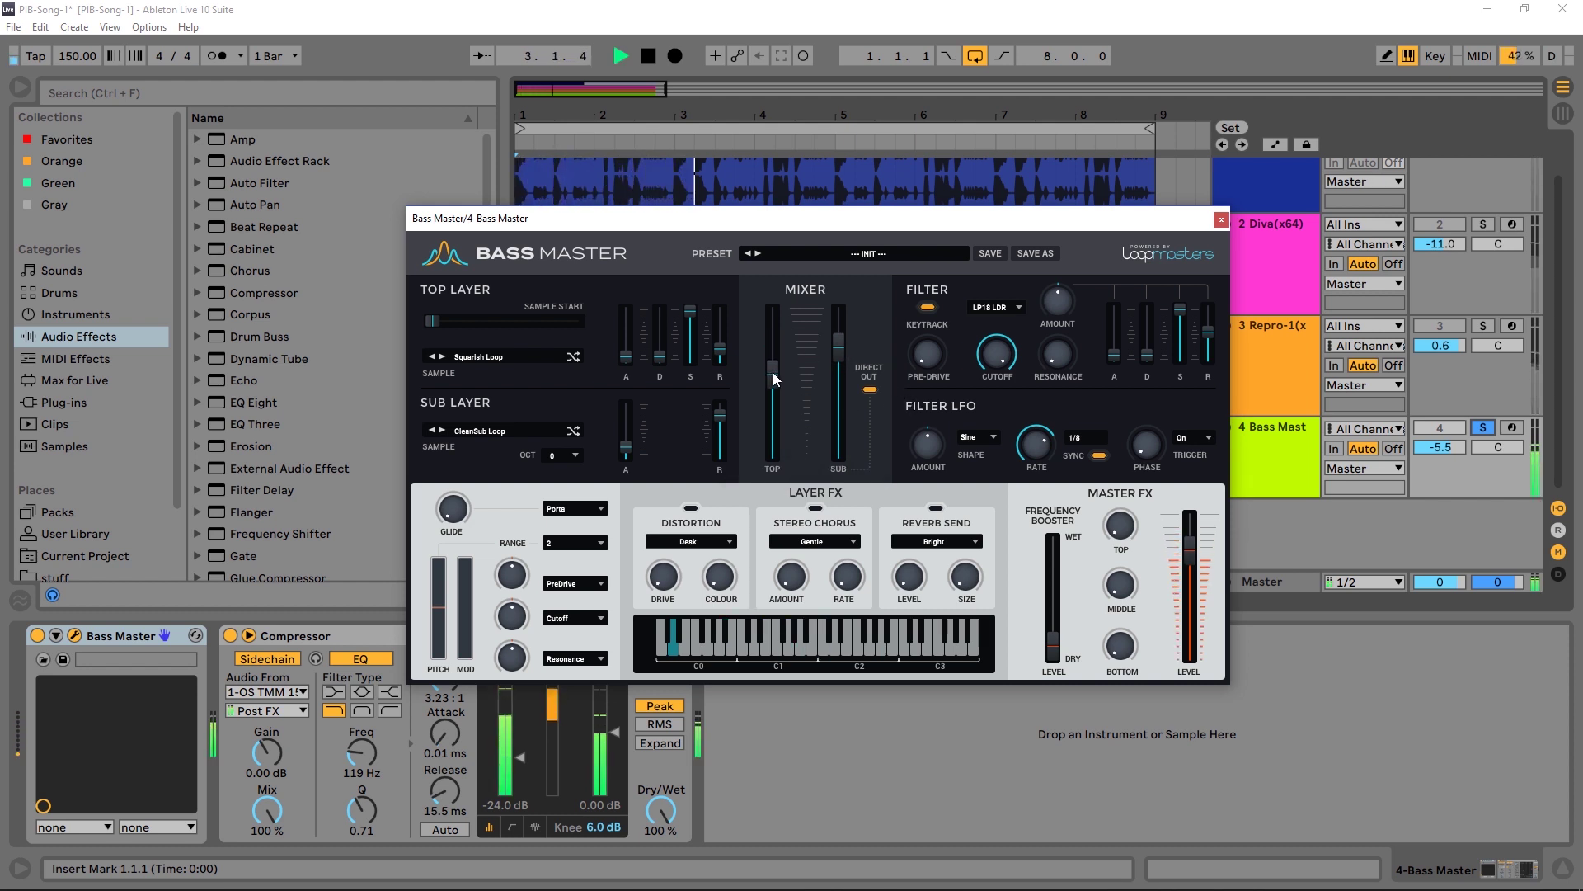
pyautogui.press('space')
# Step: Load the factory Percussive sample BassGo into Bass Master's top layer
pyautogui.click(500, 358)
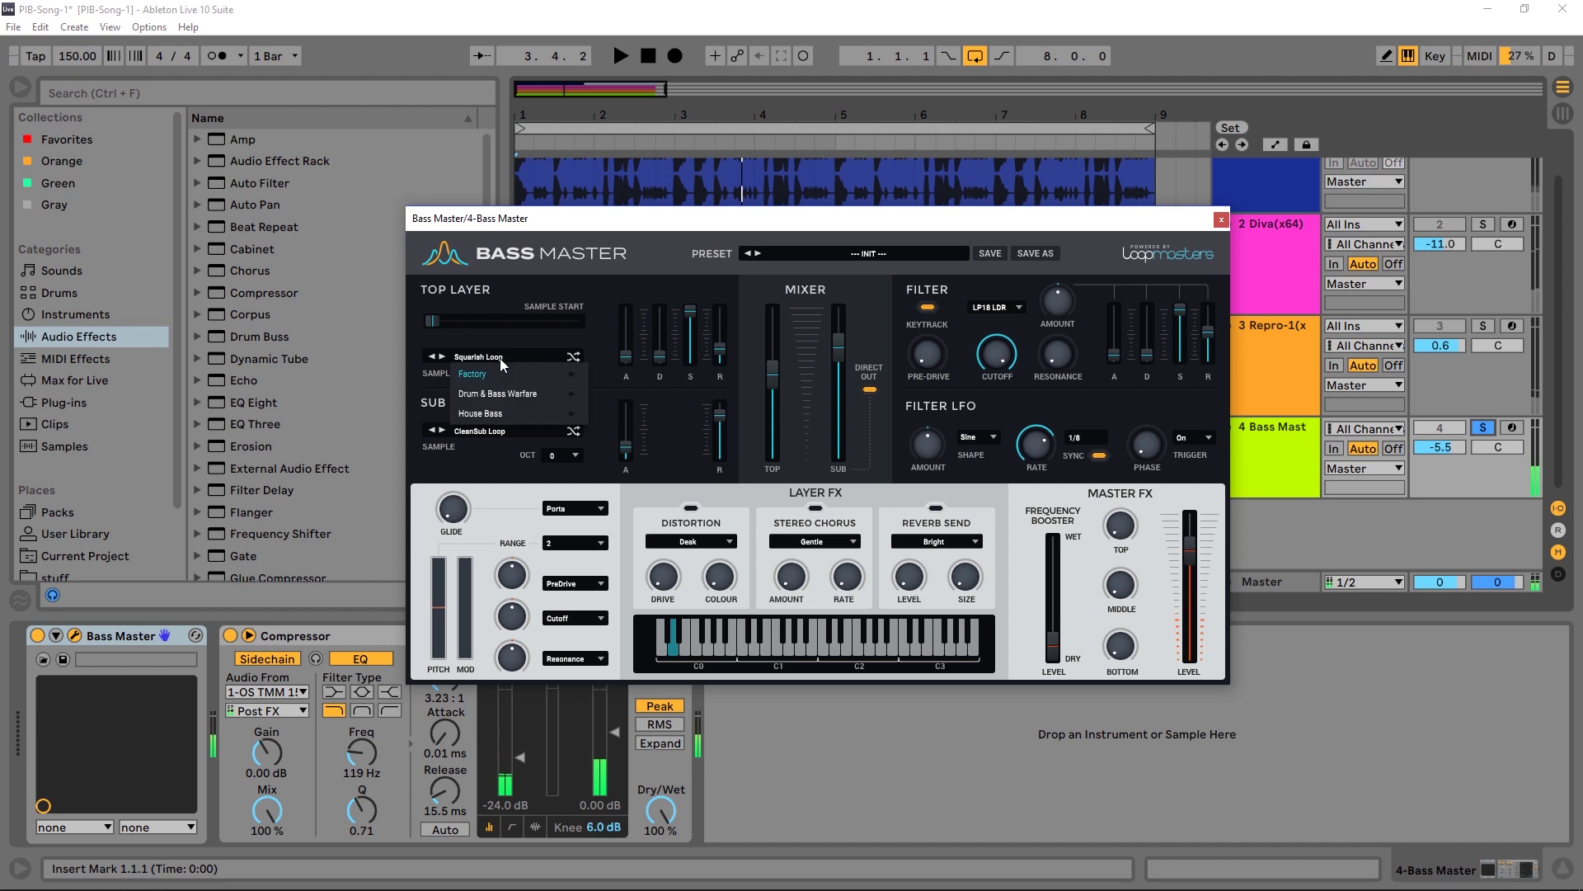
pyautogui.moveTo(522, 376)
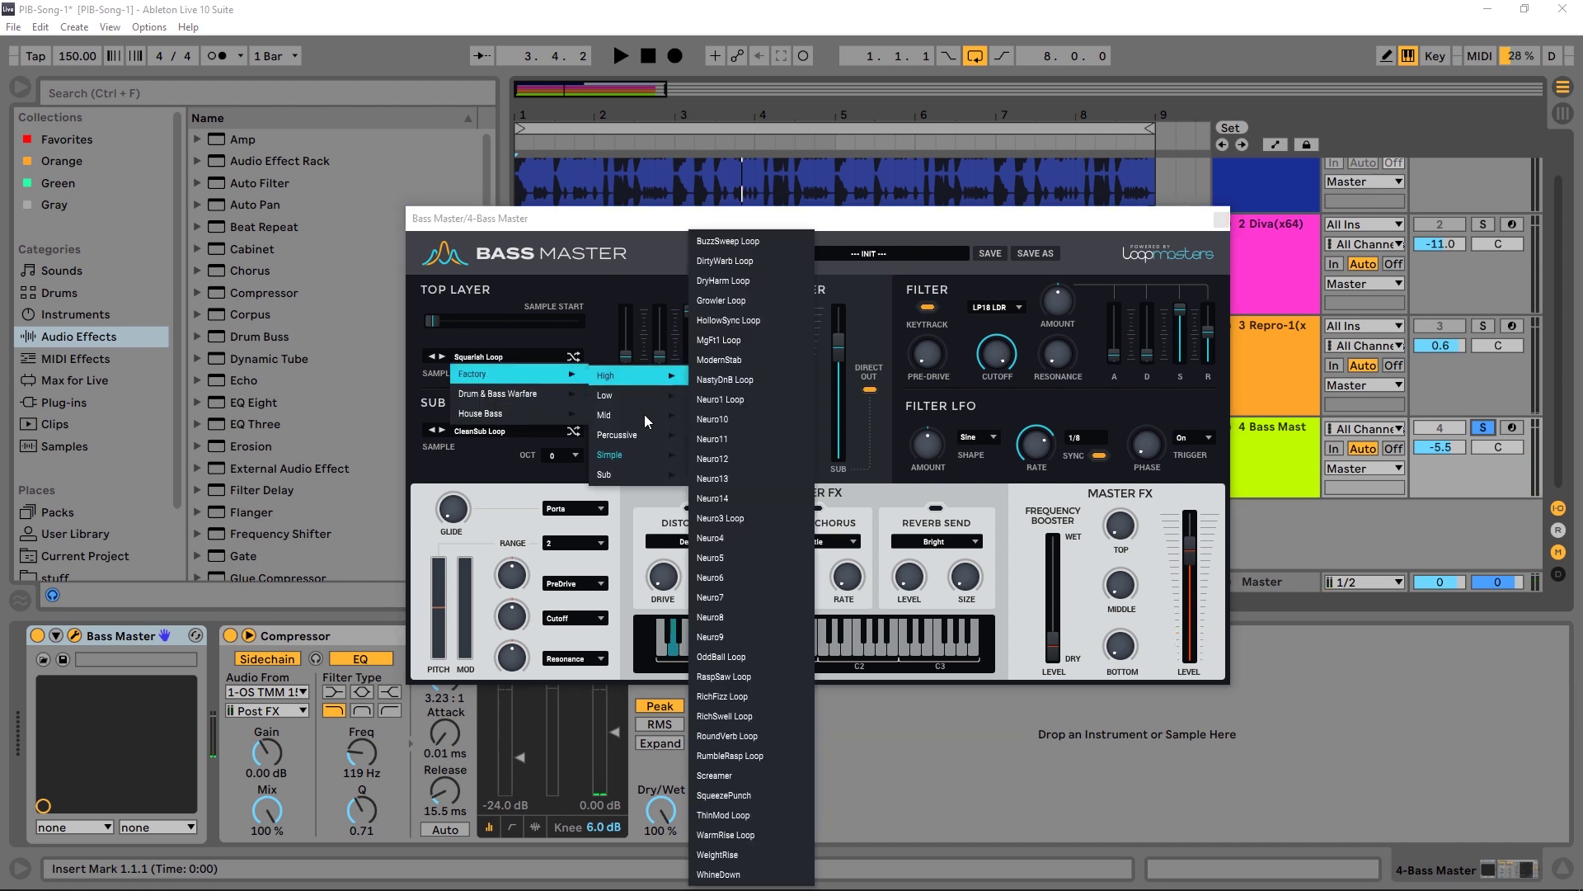
pyautogui.moveTo(614, 438)
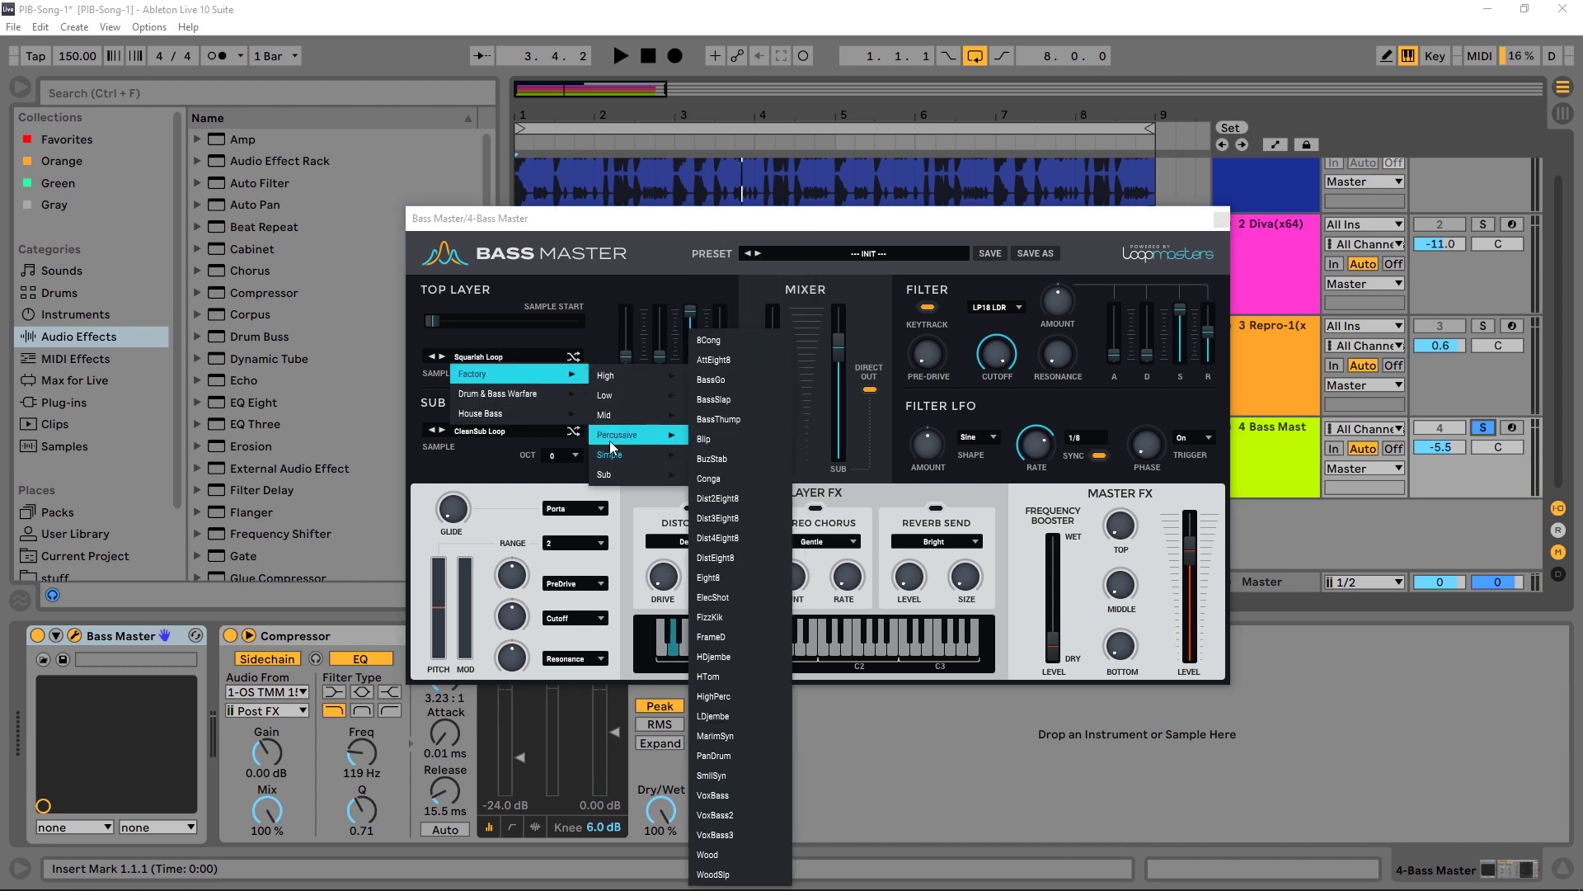
pyautogui.click(716, 380)
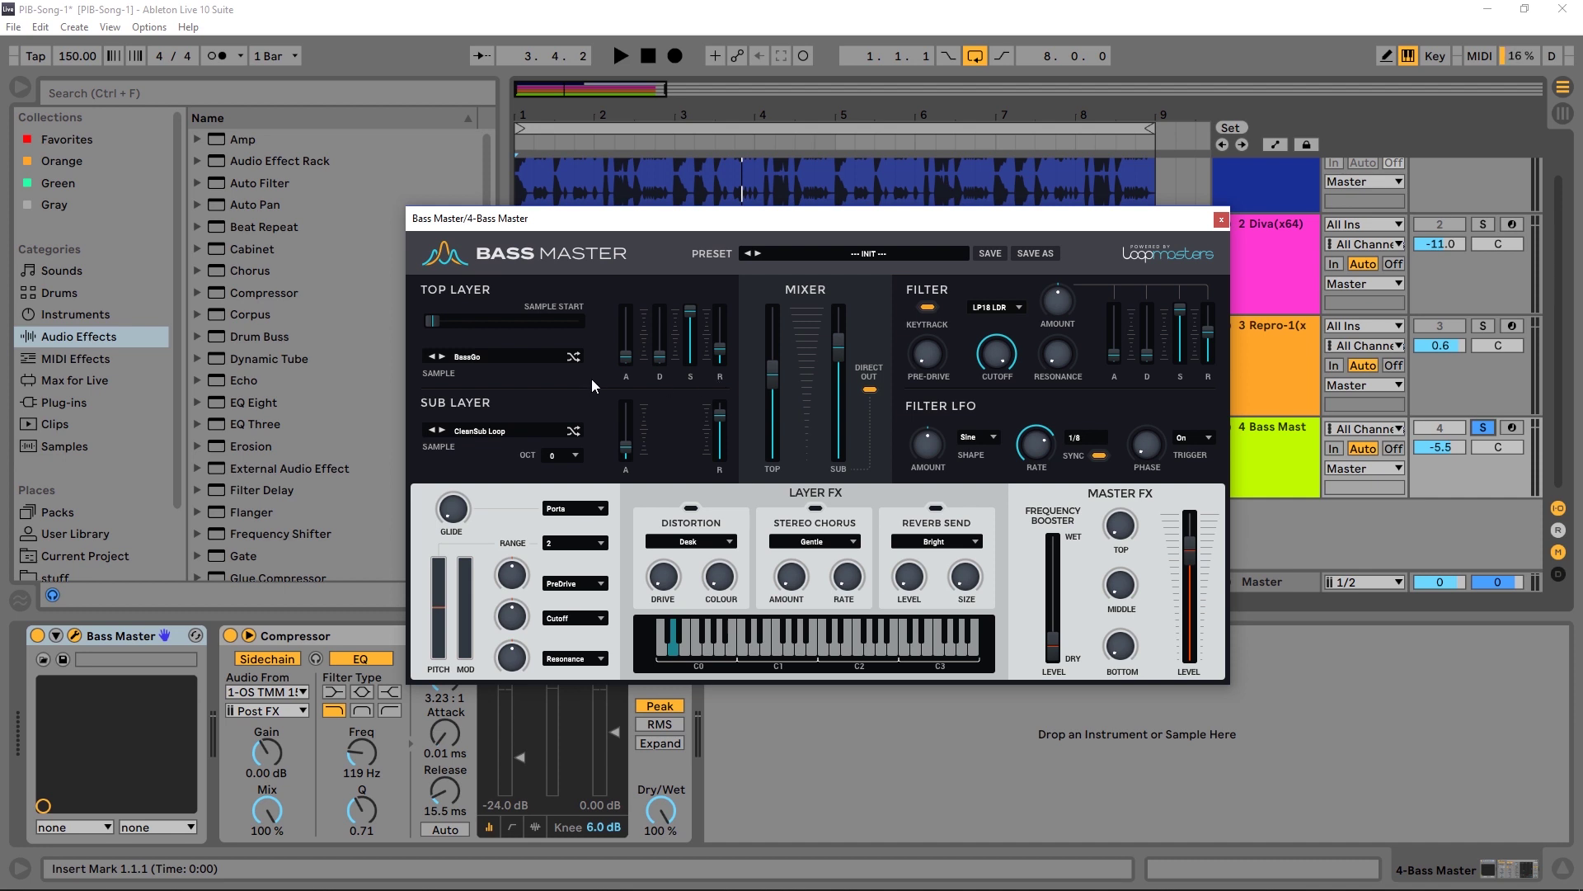
# Step: Raise the top layer's mixer level to near maximum while listening to the bass
pyautogui.press('space')
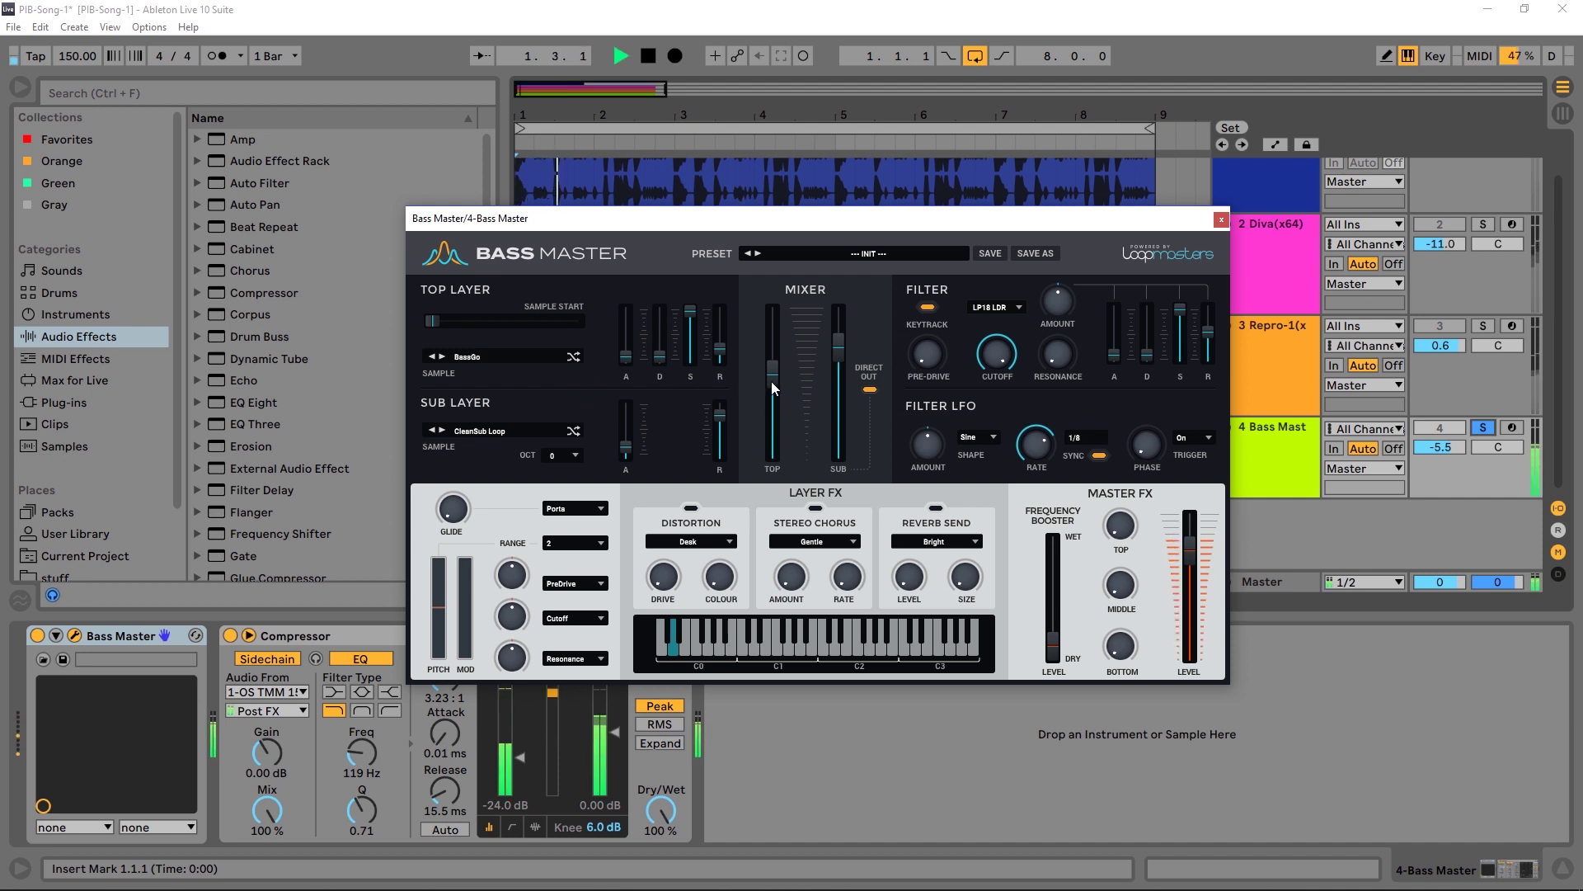
pyautogui.moveTo(770, 381); pyautogui.dragTo(774, 324)
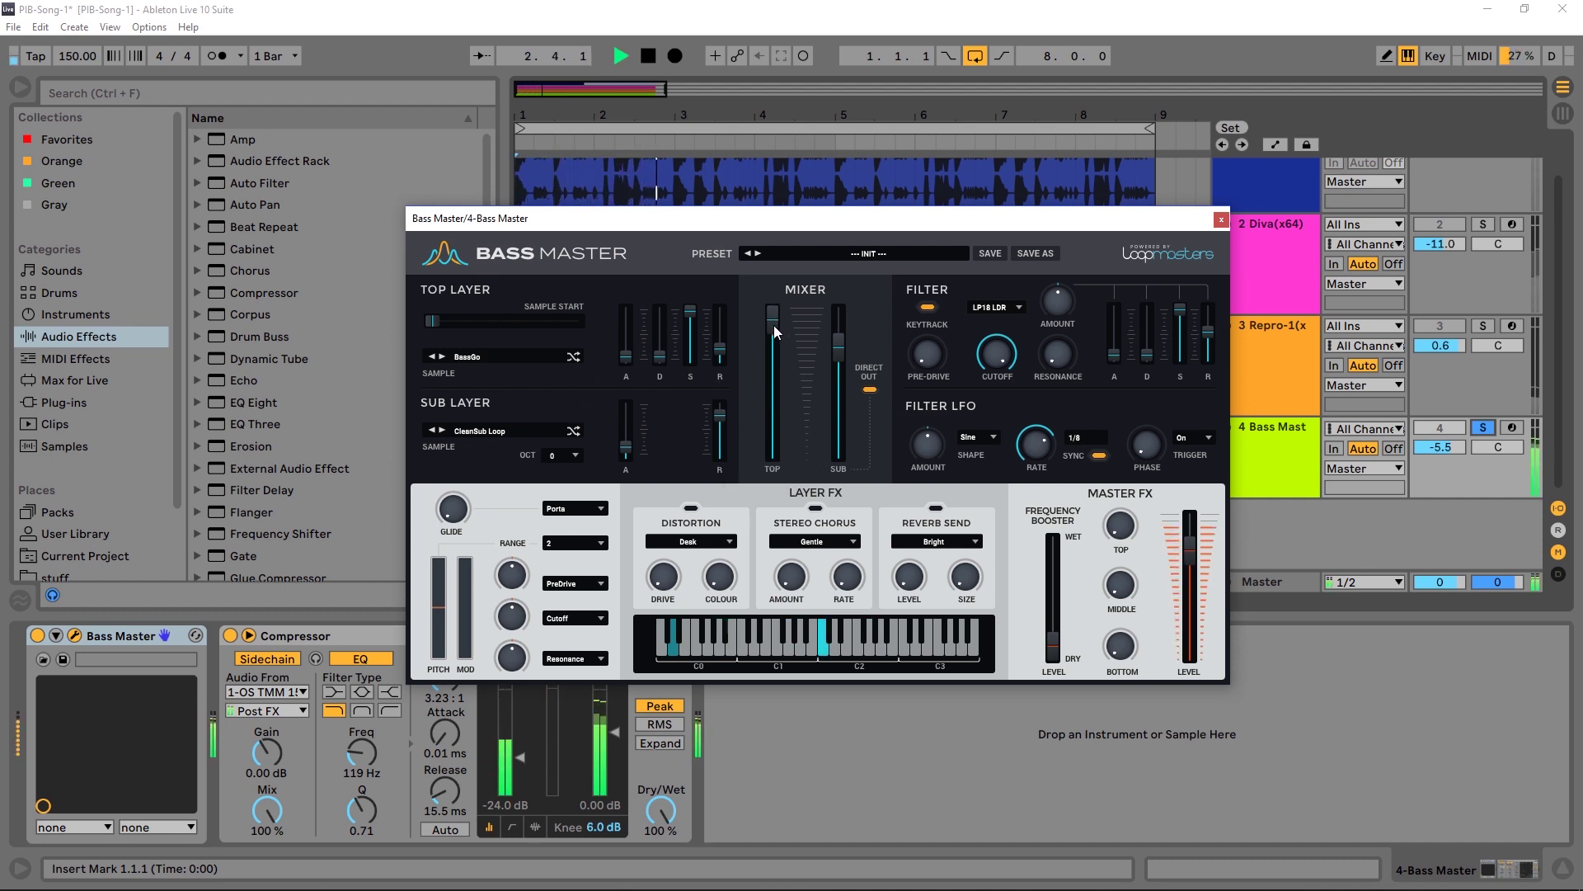
pyautogui.press('space')
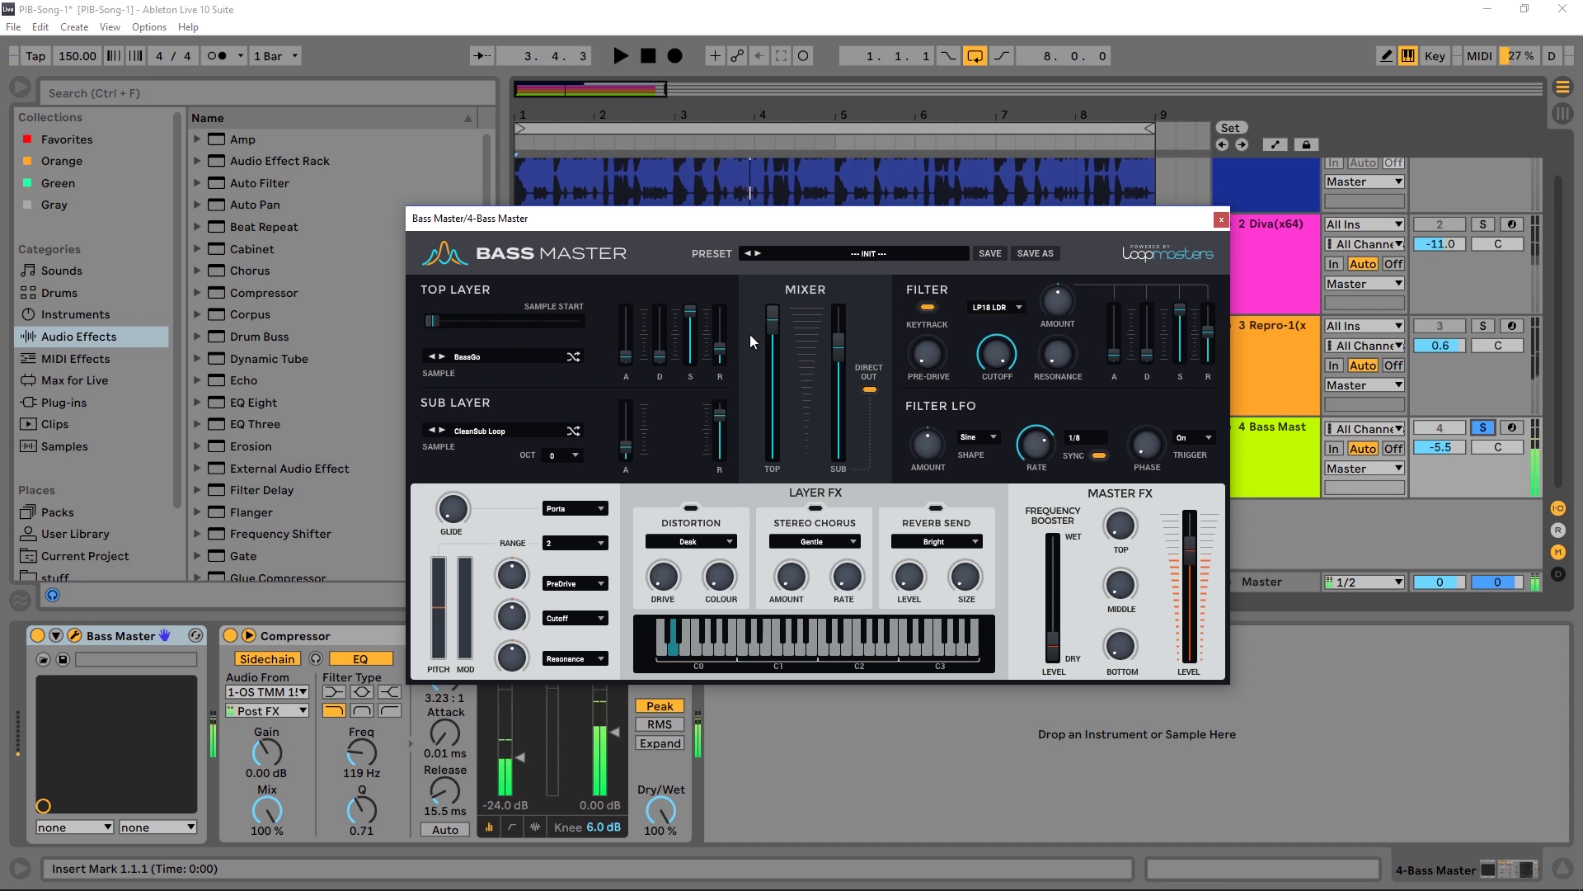
# Step: Raise the top layer's decay and release to near maximum and play the bass to hear them
pyautogui.moveTo(658, 356); pyautogui.dragTo(666, 330)
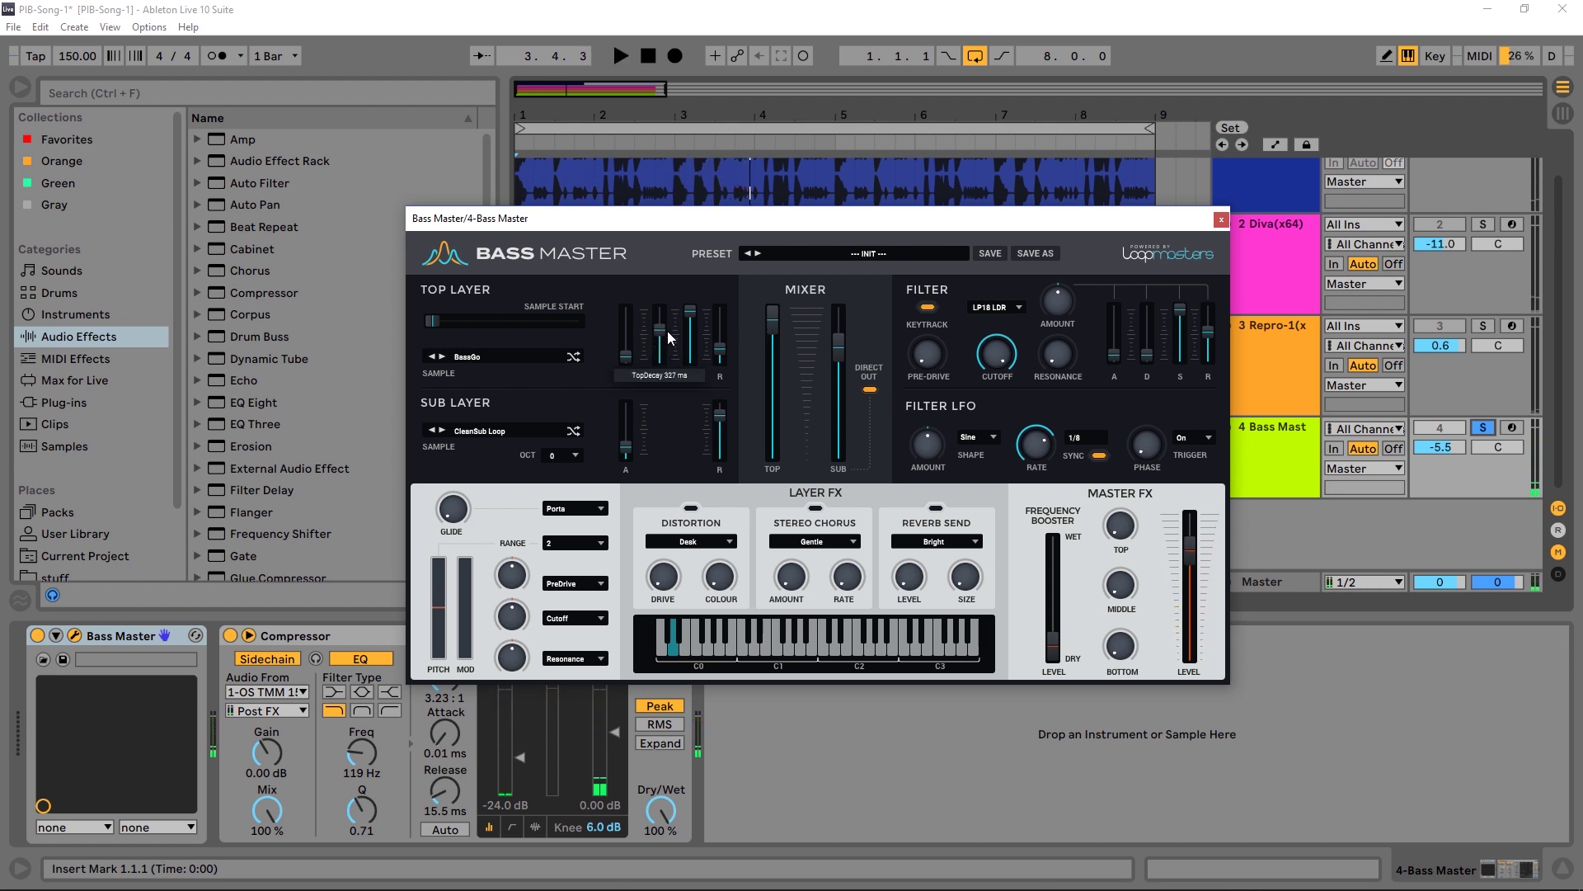
pyautogui.press('space')
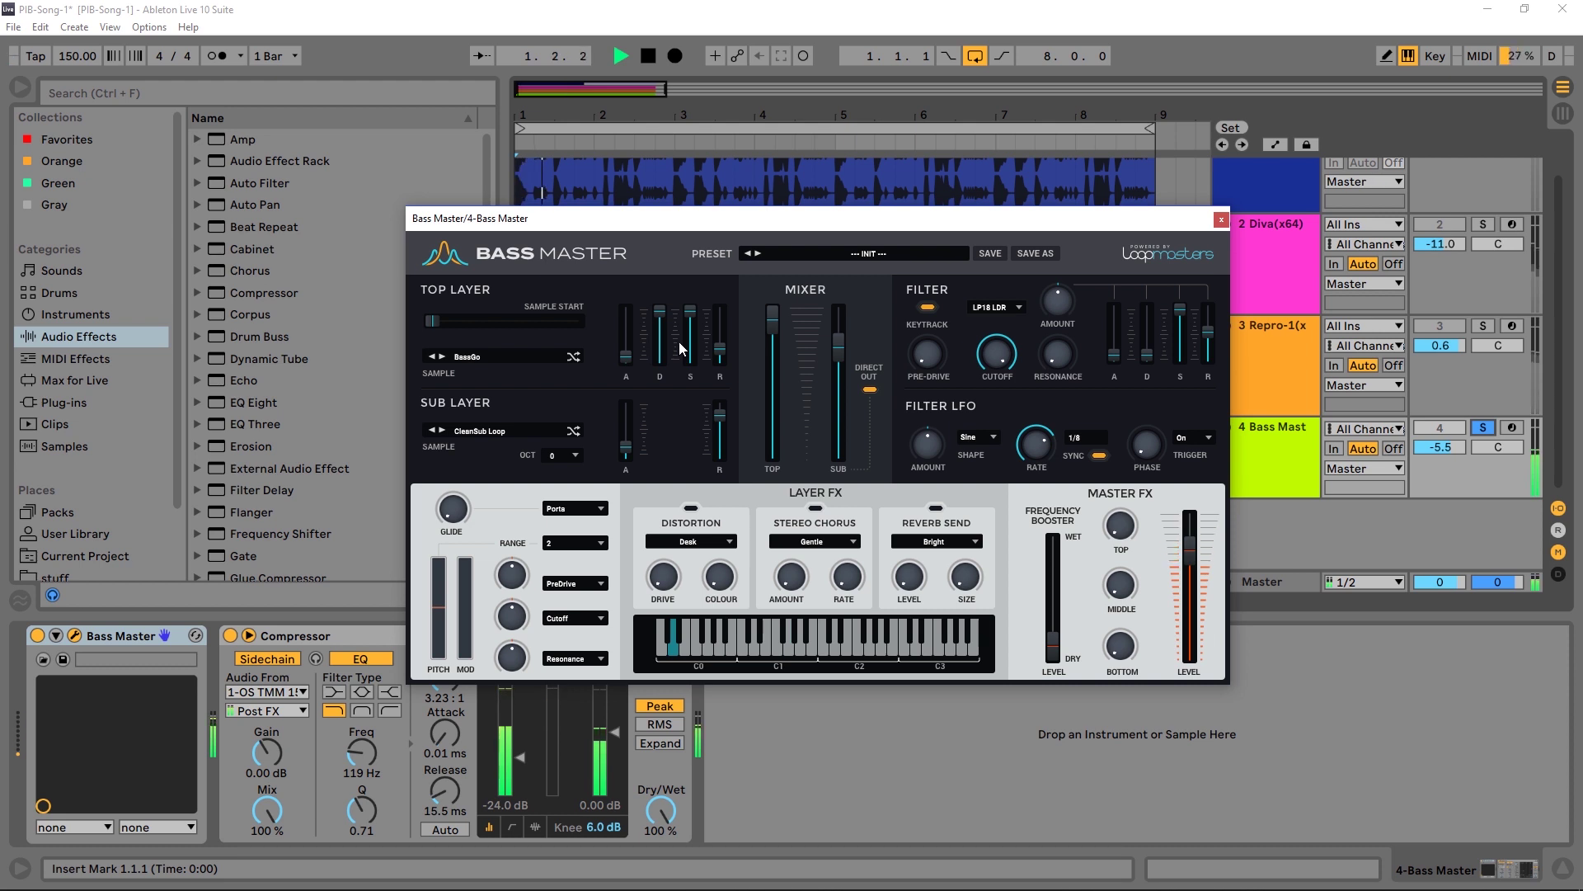
pyautogui.moveTo(719, 353); pyautogui.dragTo(720, 312)
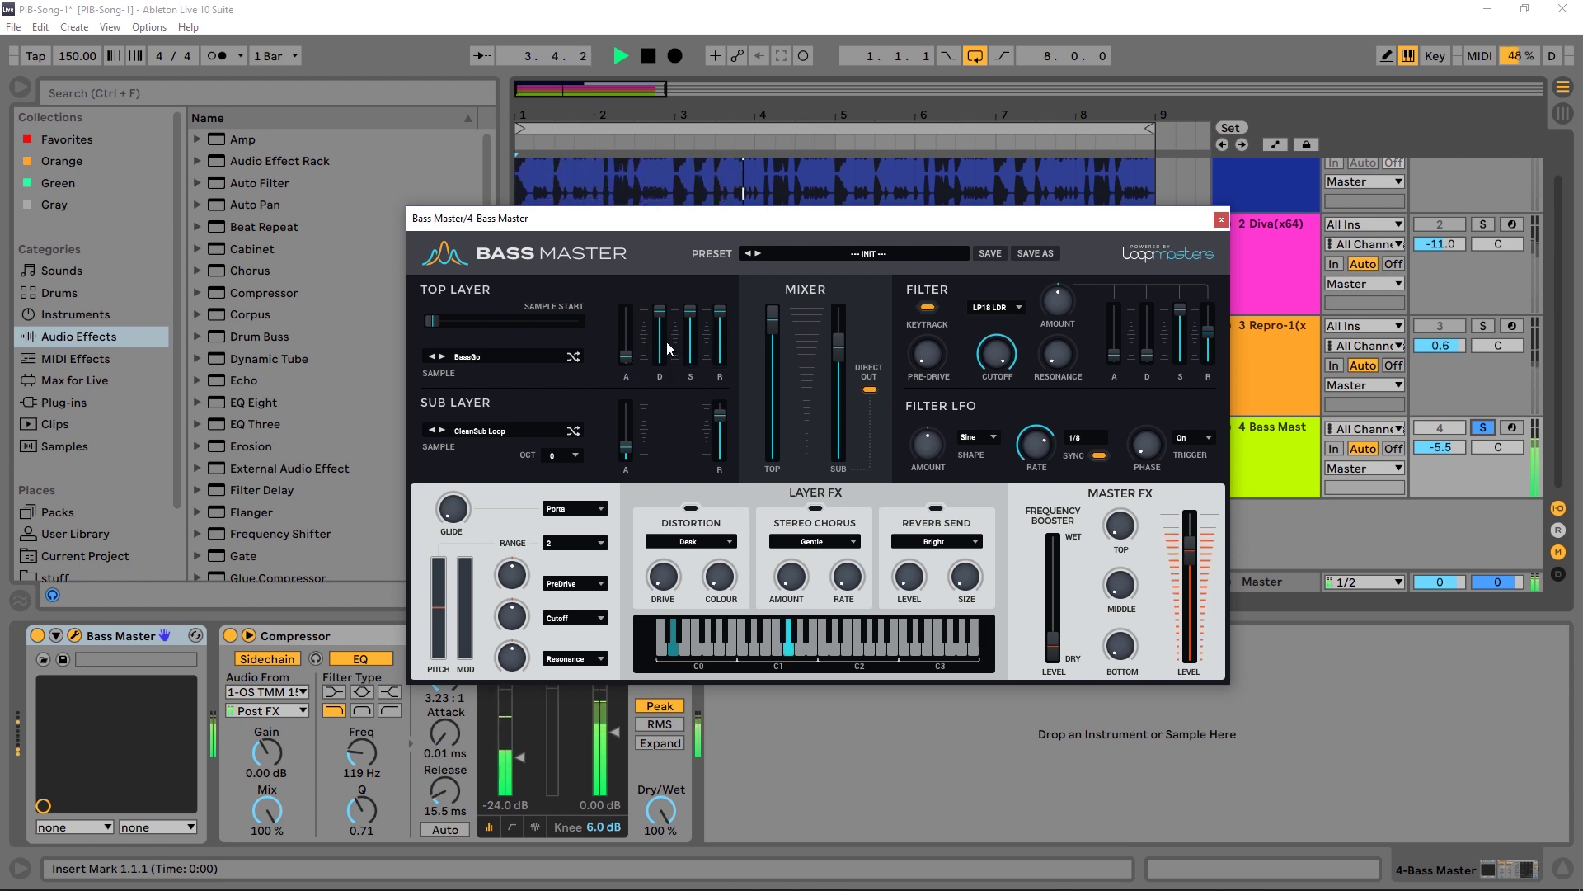
# Step: Lower the top layer's decay, sustain and release, and reduce its mixer level to about halfway while listening to the bass
pyautogui.press('space')
pyautogui.moveTo(693, 320)
pyautogui.mouseDown()
pyautogui.moveTo(694, 358)
pyautogui.moveTo(720, 330)
pyautogui.moveTo(723, 346)
pyautogui.moveTo(661, 323)
pyautogui.moveTo(673, 335)
pyautogui.mouseUp()
pyautogui.press('space')
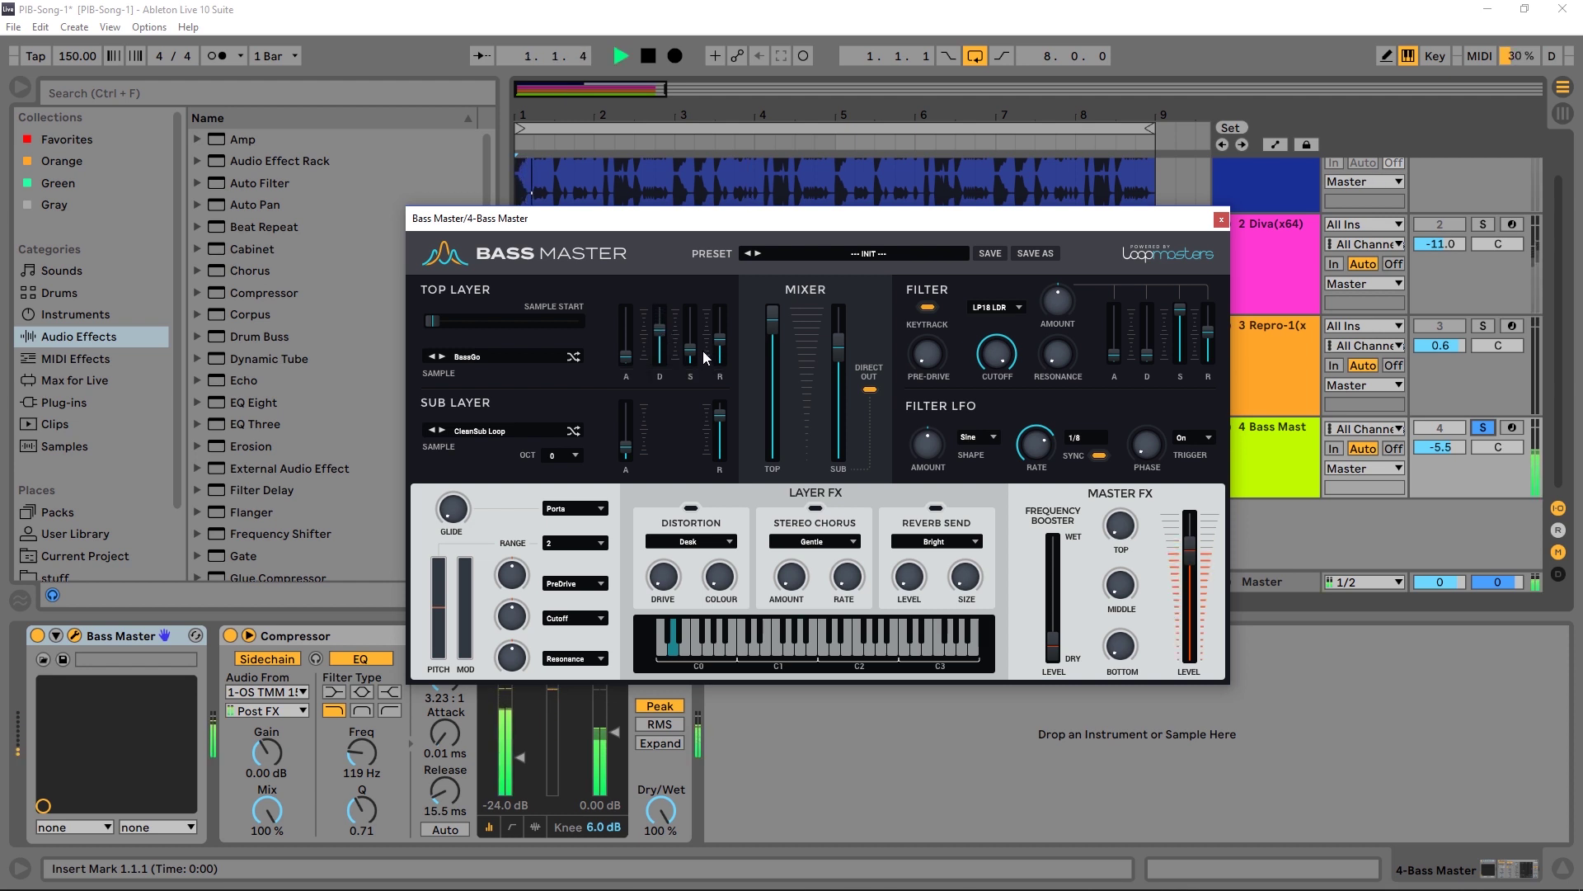
pyautogui.moveTo(720, 346)
pyautogui.moveTo(770, 323); pyautogui.dragTo(769, 385)
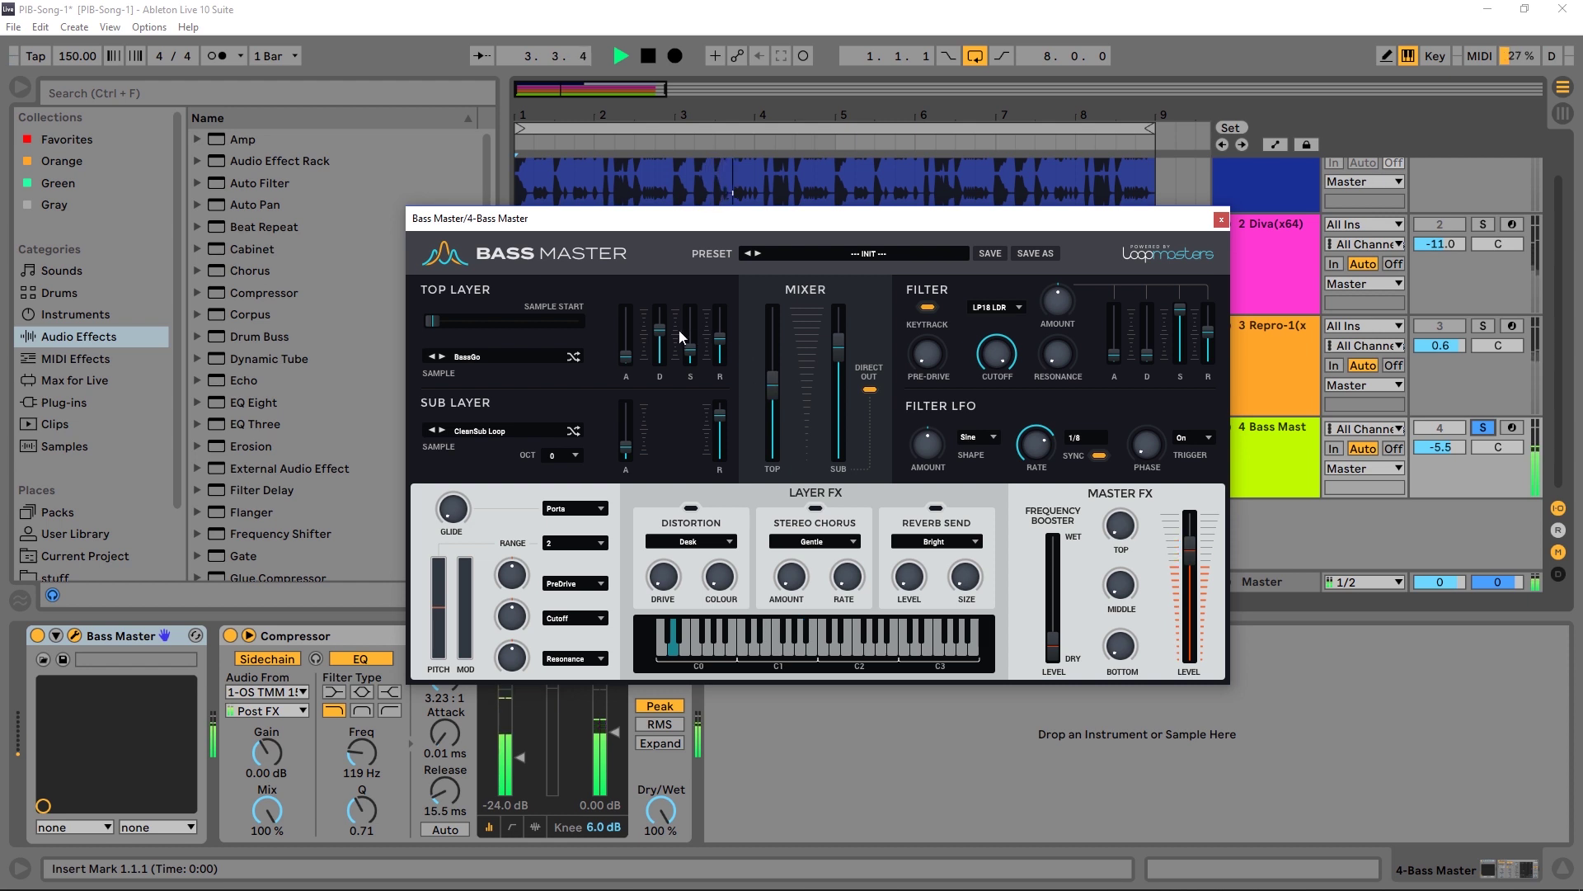
pyautogui.press('space')
# Step: Bypass the Compressor on the bass track and play the bass without sidechaining
pyautogui.click(230, 635)
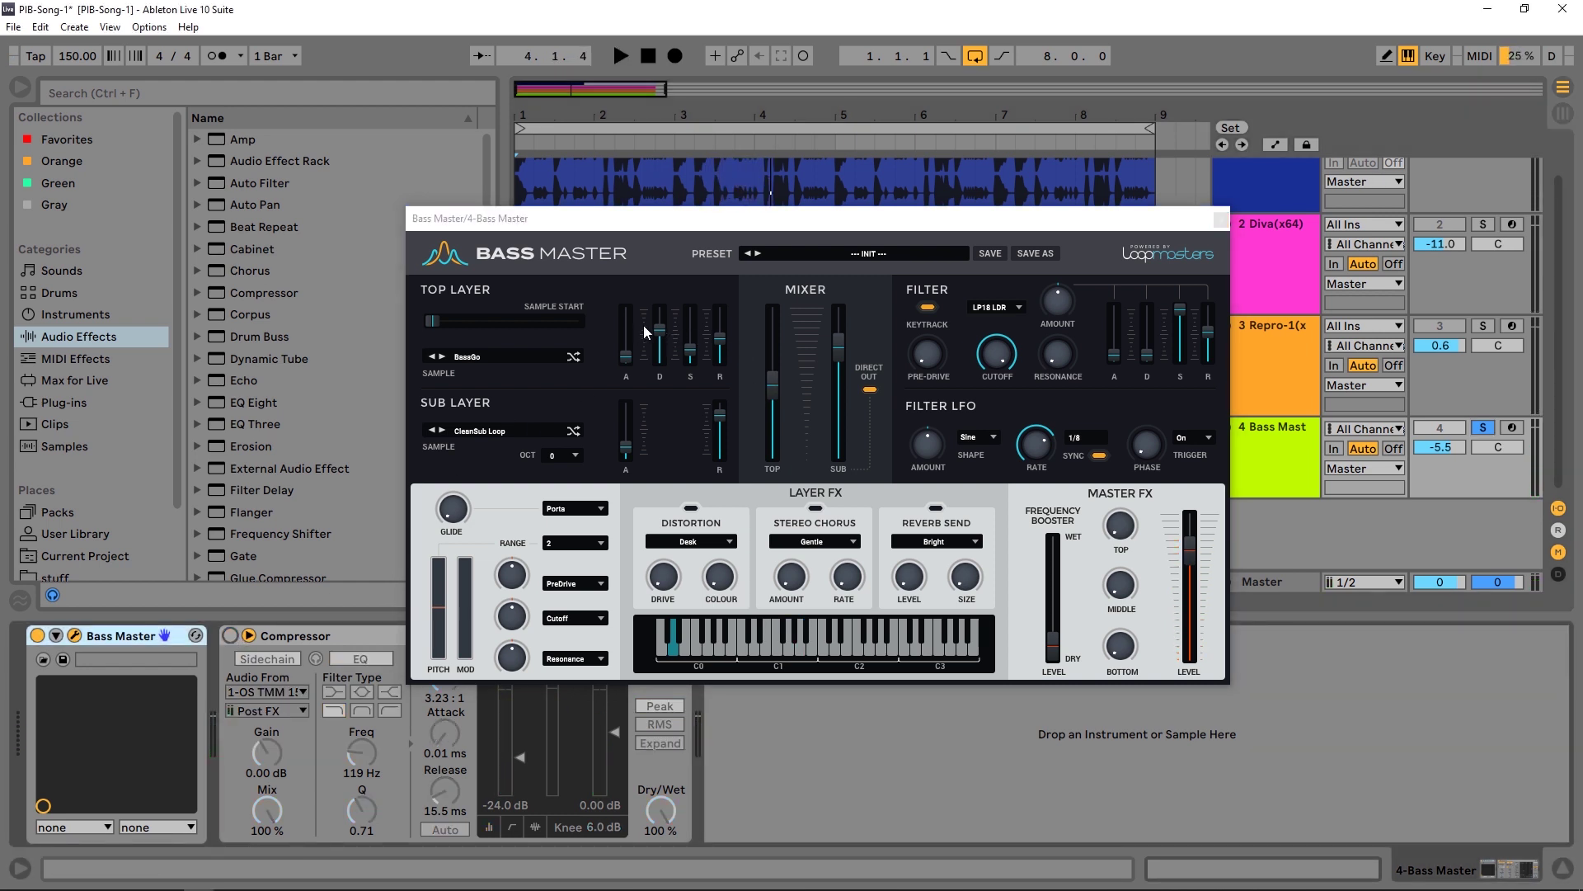
pyautogui.press('space')
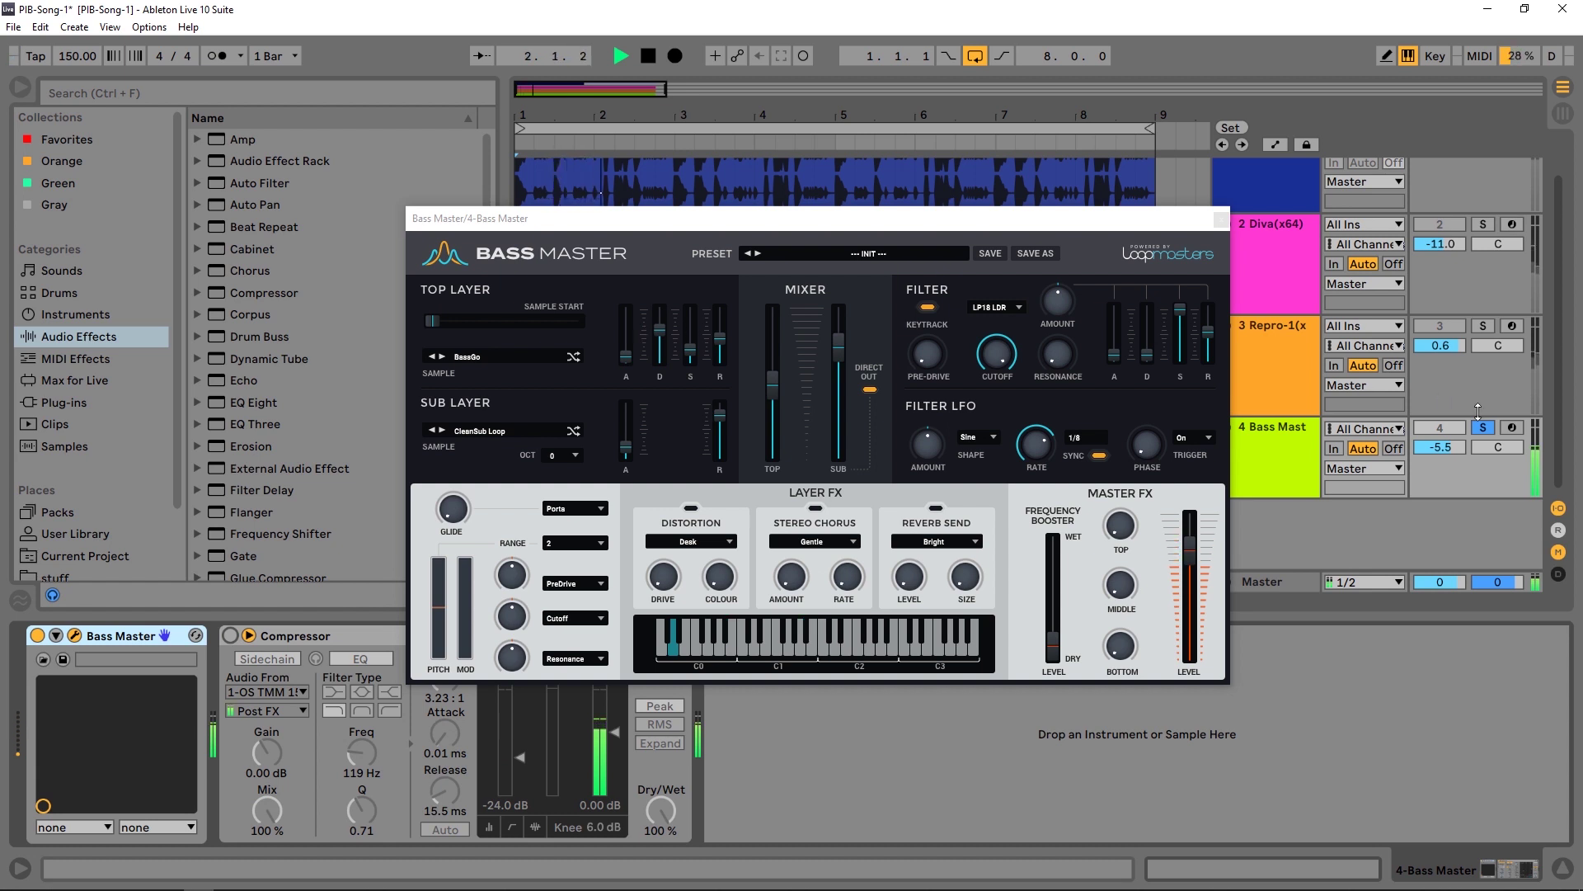
pyautogui.click(1227, 454)
pyautogui.press('space')
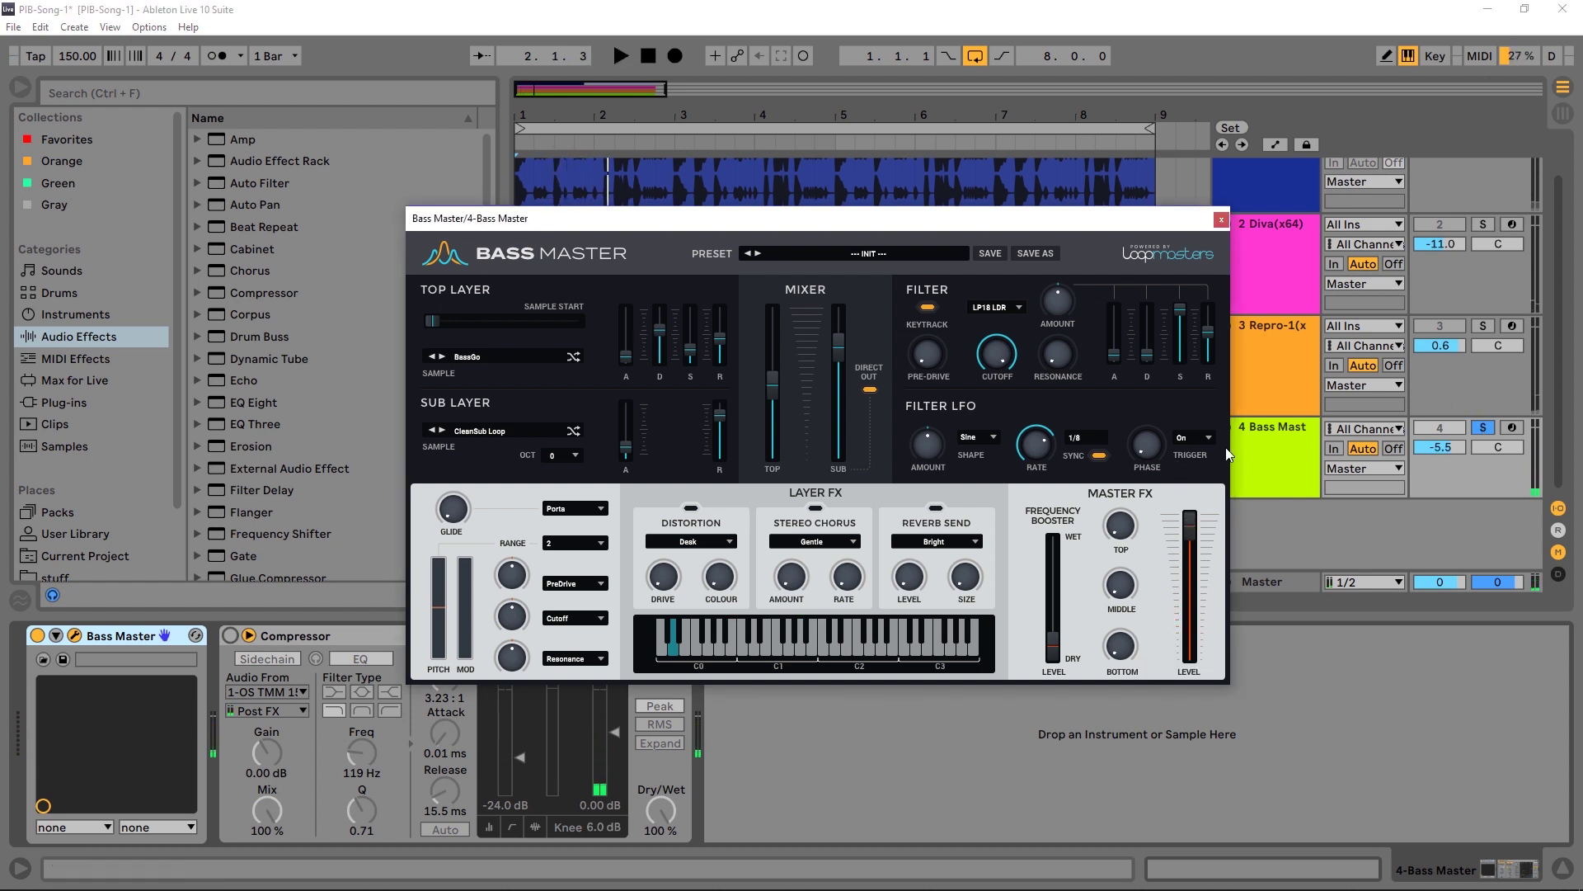
pyautogui.press('space')
pyautogui.press('space')
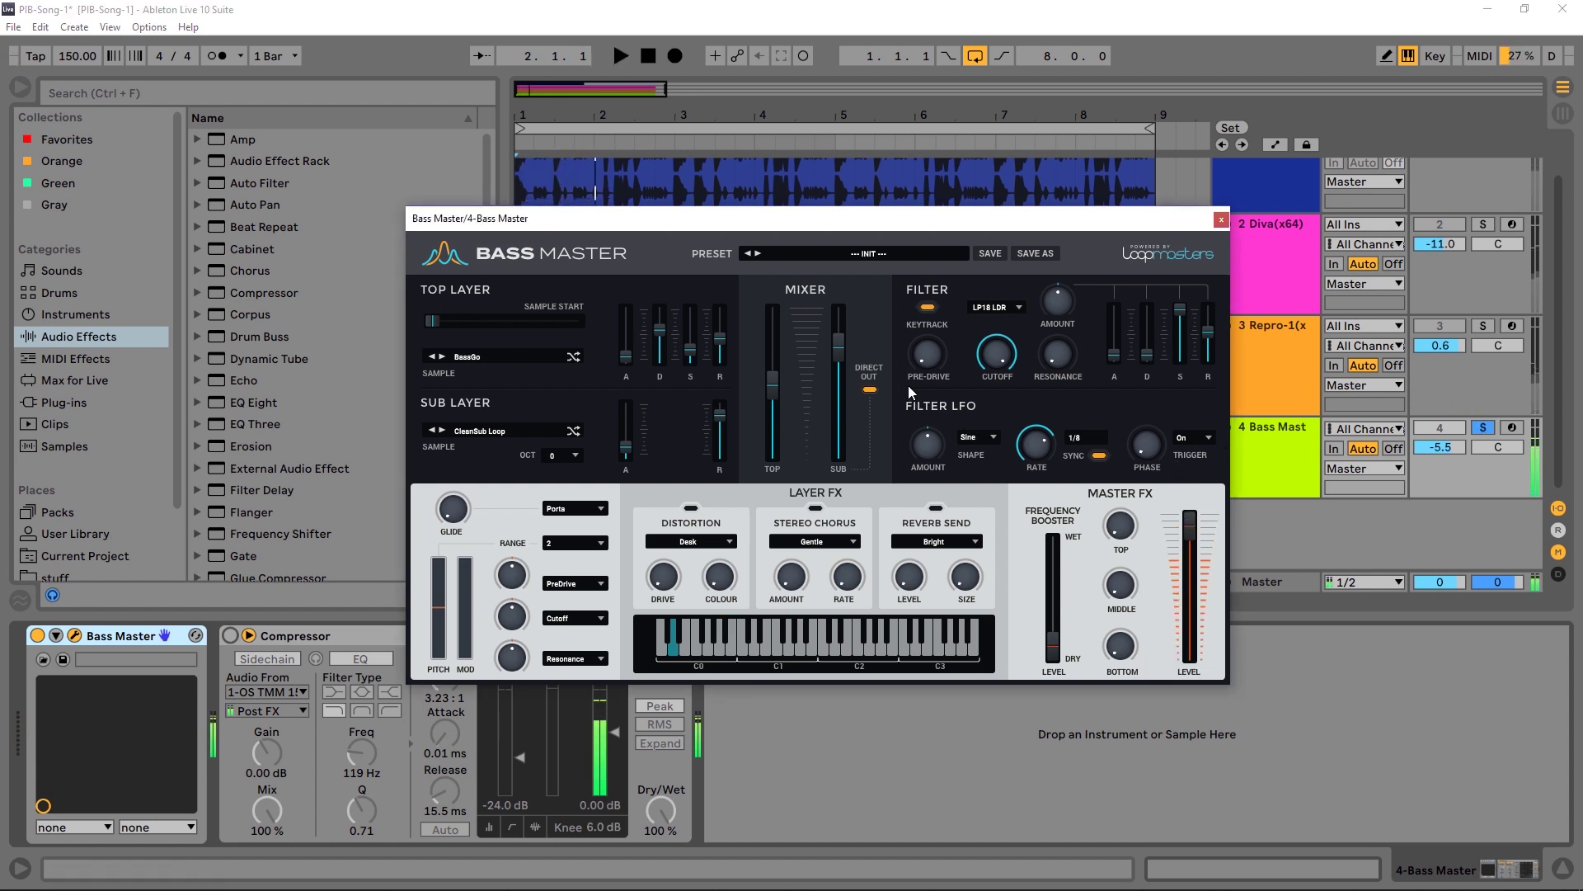
# Step: Lower the filter cutoff slightly while playing the bass
pyautogui.moveTo(1003, 361)
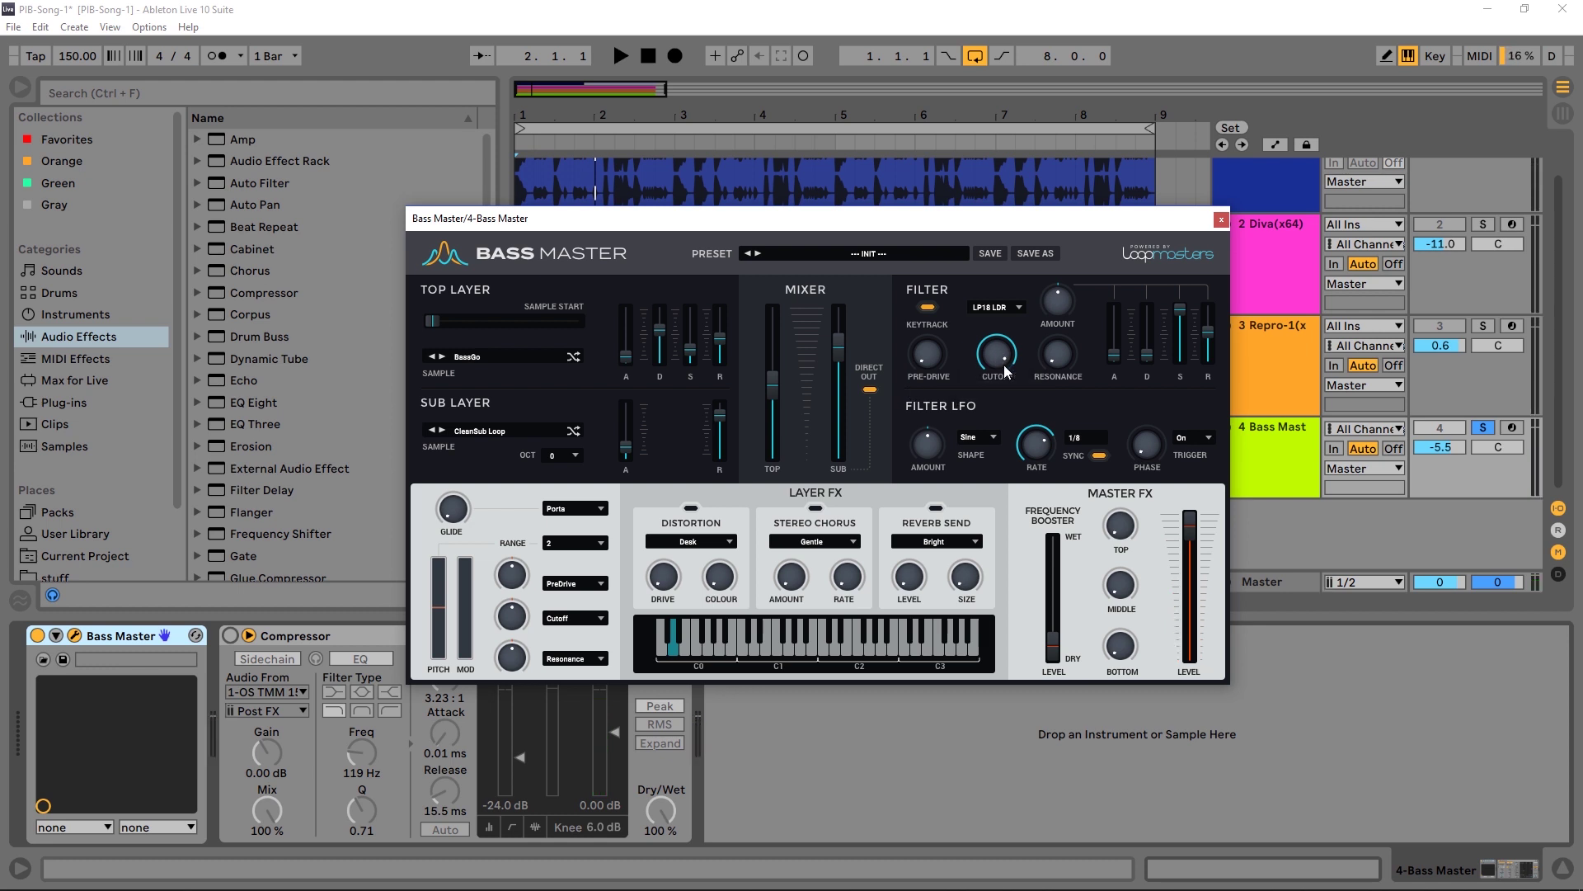
pyautogui.press('space')
pyautogui.moveTo(1002, 365); pyautogui.dragTo(999, 387)
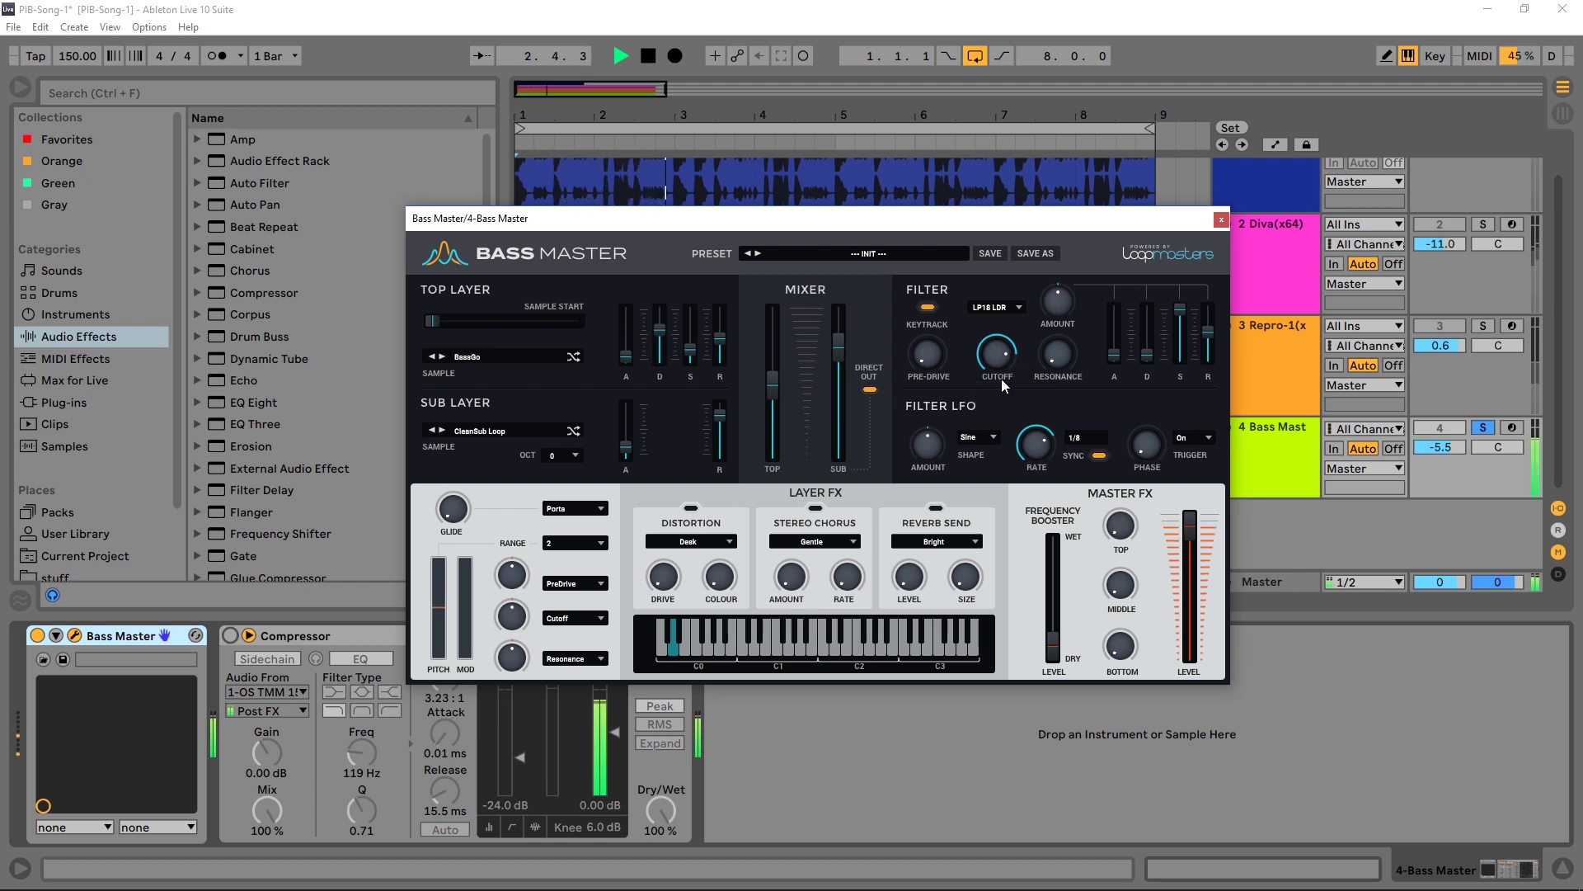
pyautogui.press('space')
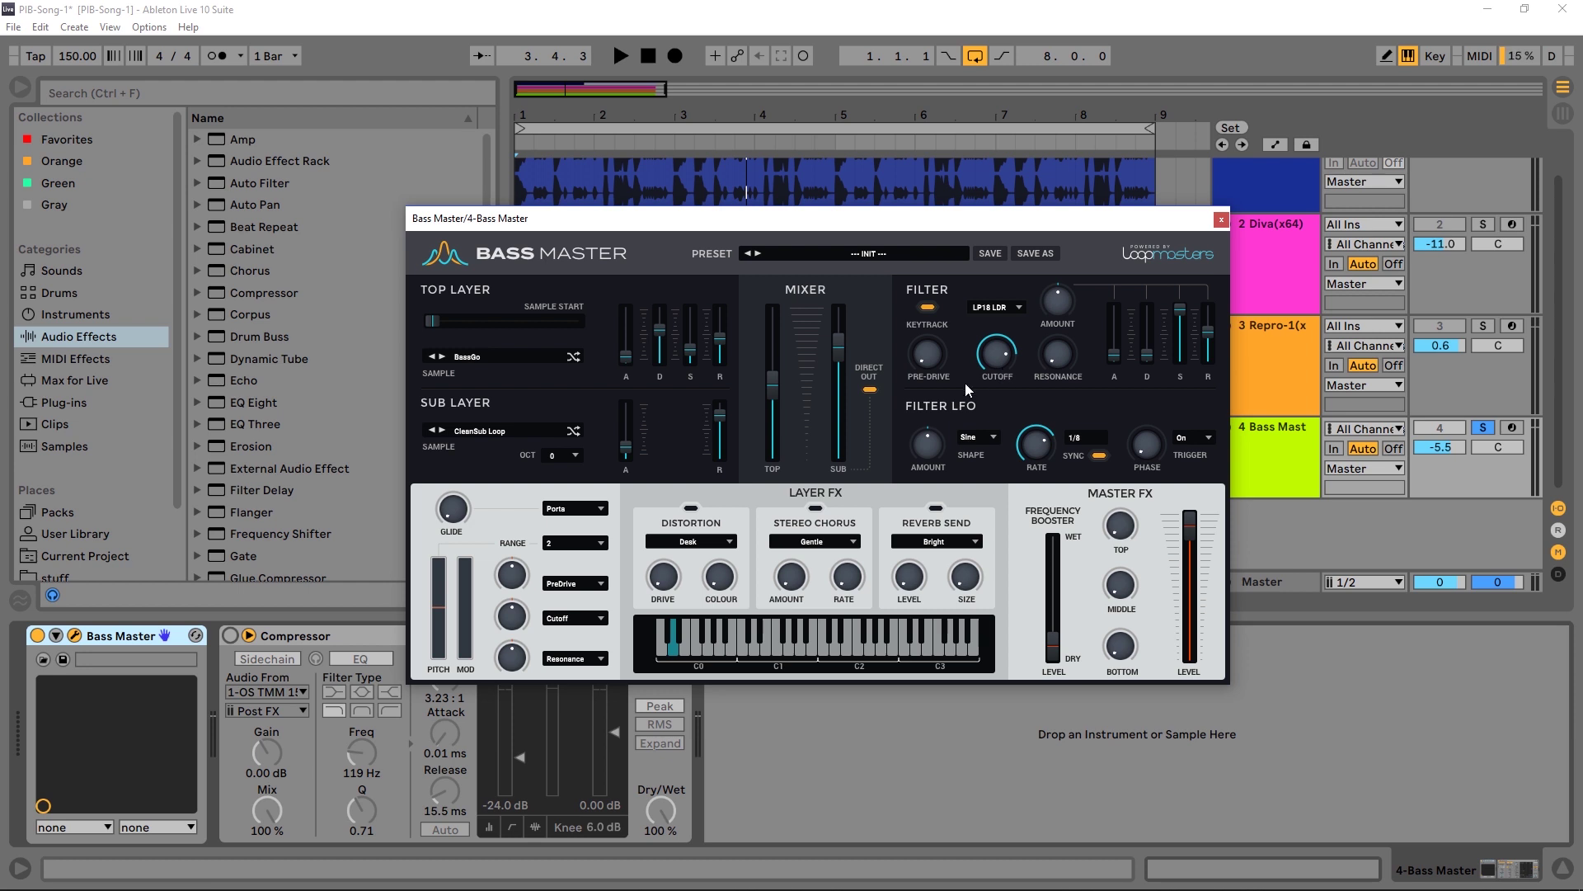
# Step: Enable the reverb send with the Bright type, raise its level and size, and play the bass to hear it
pyautogui.click(949, 552)
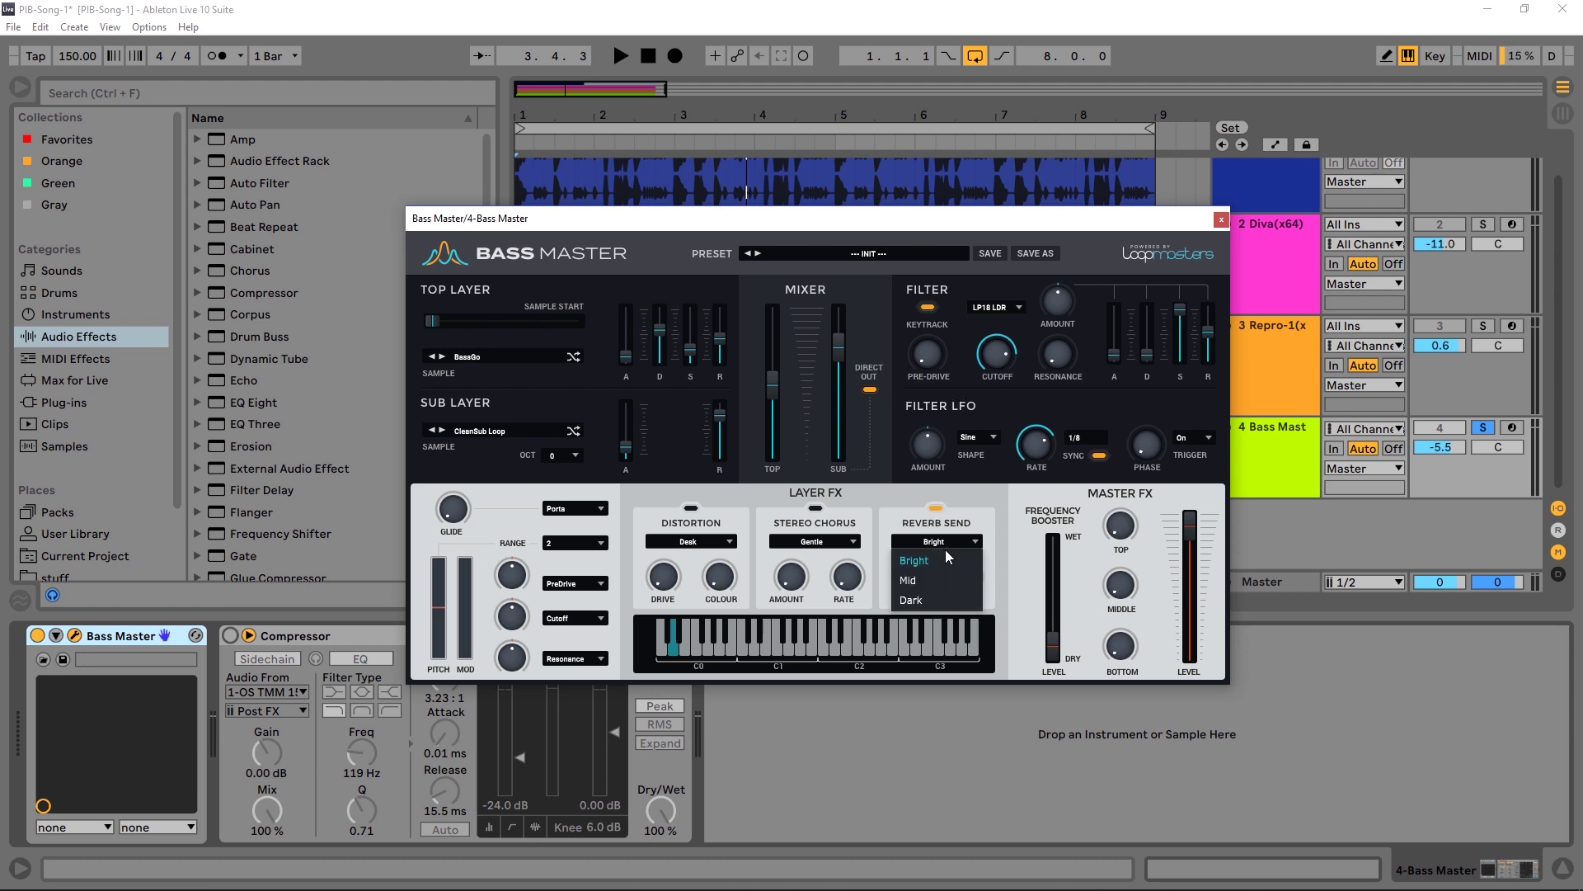
pyautogui.click(934, 560)
pyautogui.moveTo(911, 569)
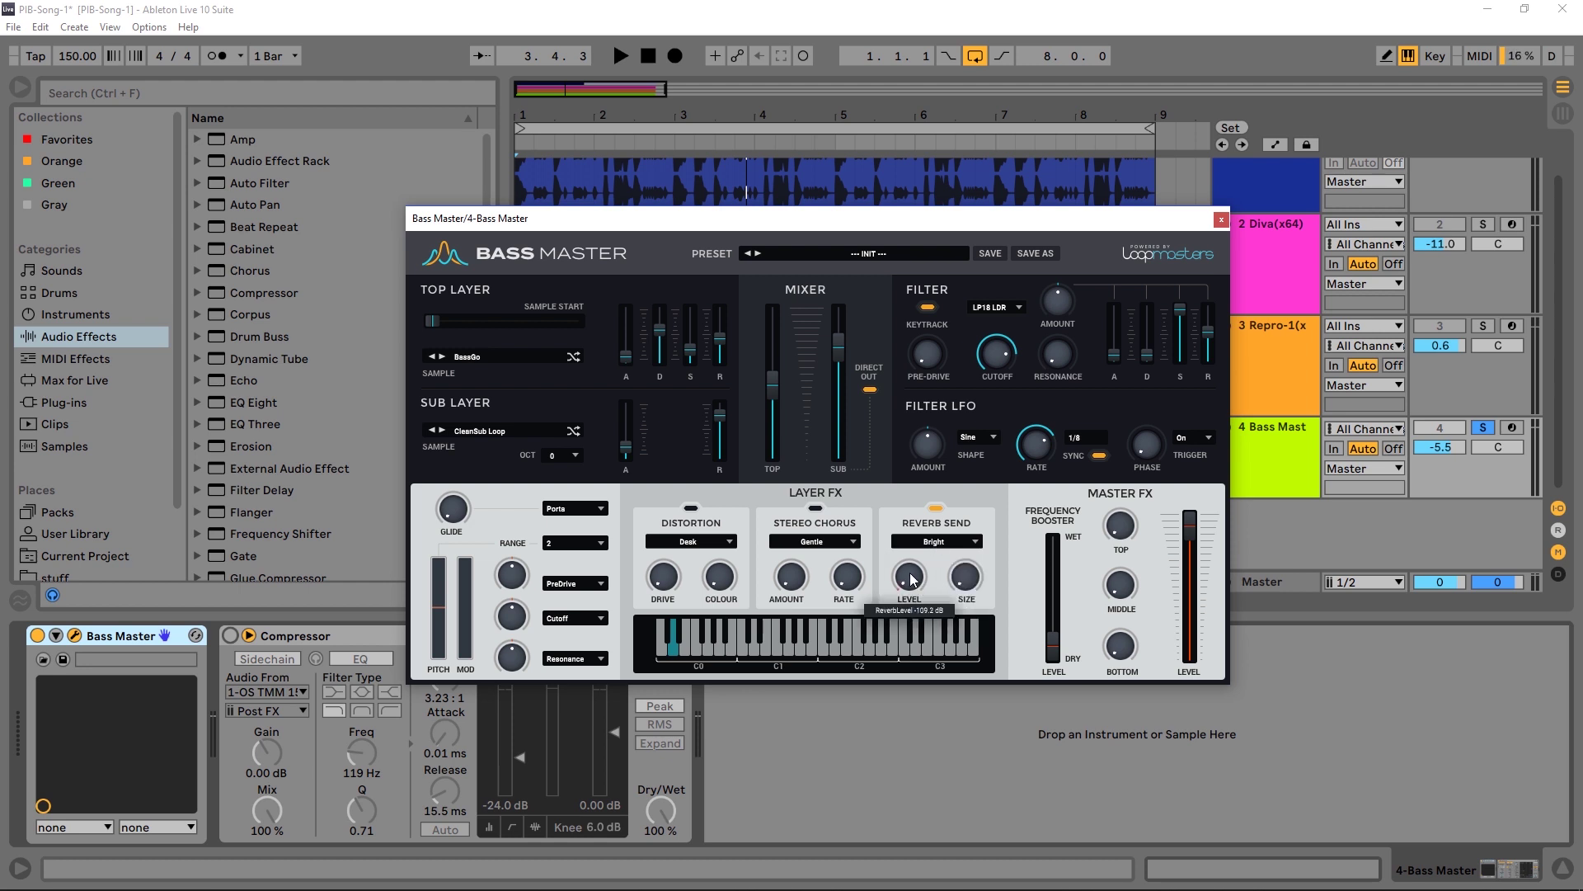
pyautogui.moveTo(911, 550); pyautogui.dragTo(914, 529)
pyautogui.moveTo(967, 579); pyautogui.dragTo(964, 521)
pyautogui.press('space')
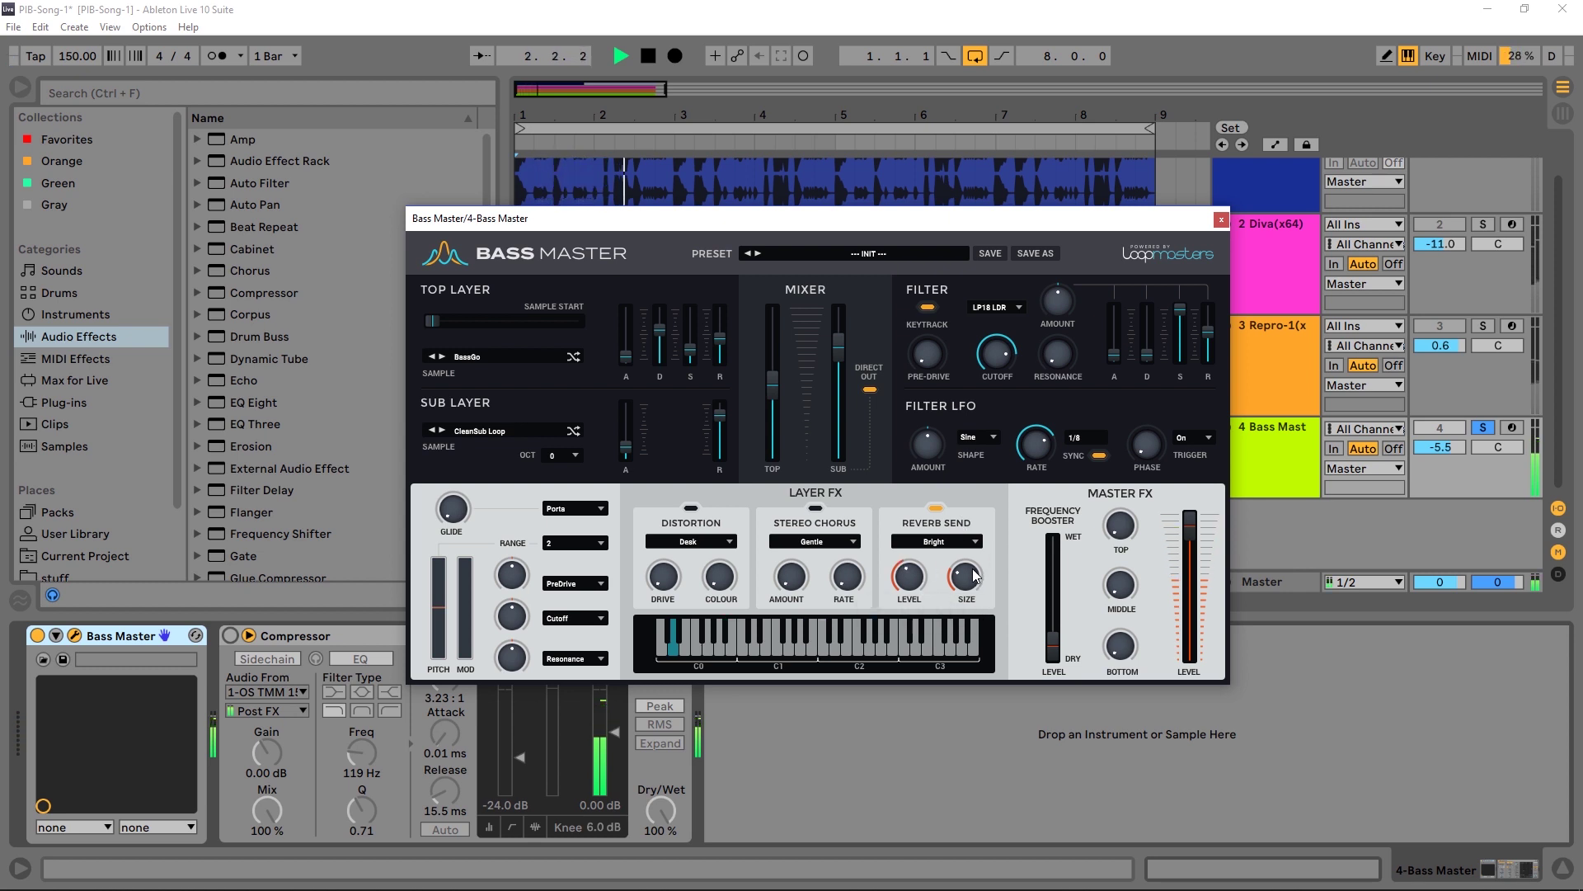
pyautogui.press('space')
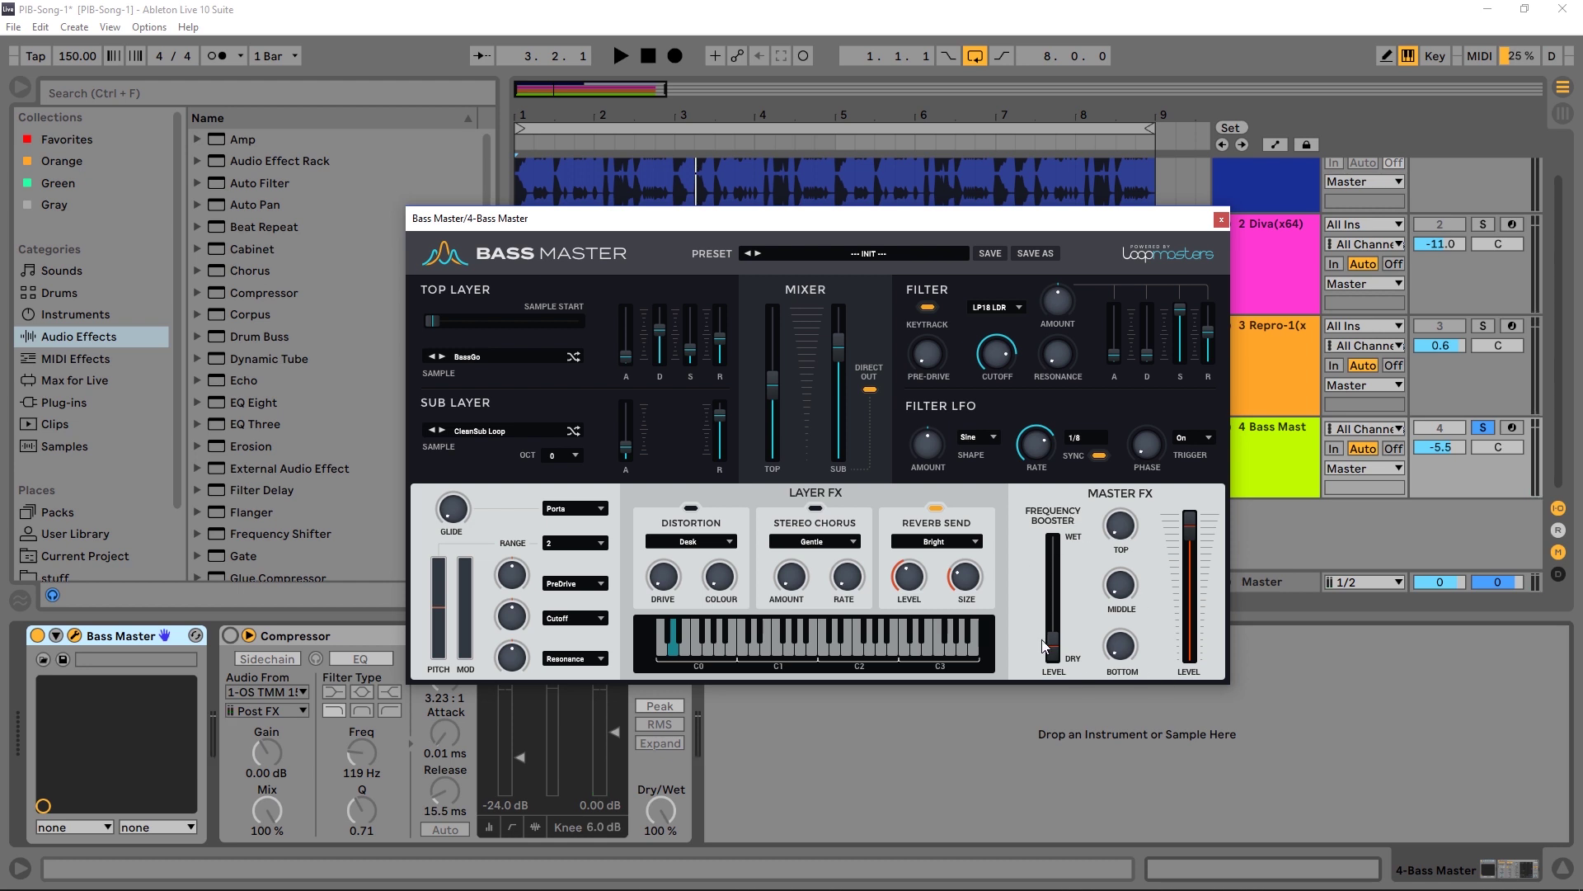
# Step: Raise the frequency booster level partway and boost the master FX top band while listening to the bass
pyautogui.moveTo(1053, 643); pyautogui.dragTo(1062, 624)
pyautogui.press('space')
pyautogui.moveTo(1119, 535); pyautogui.dragTo(1122, 487)
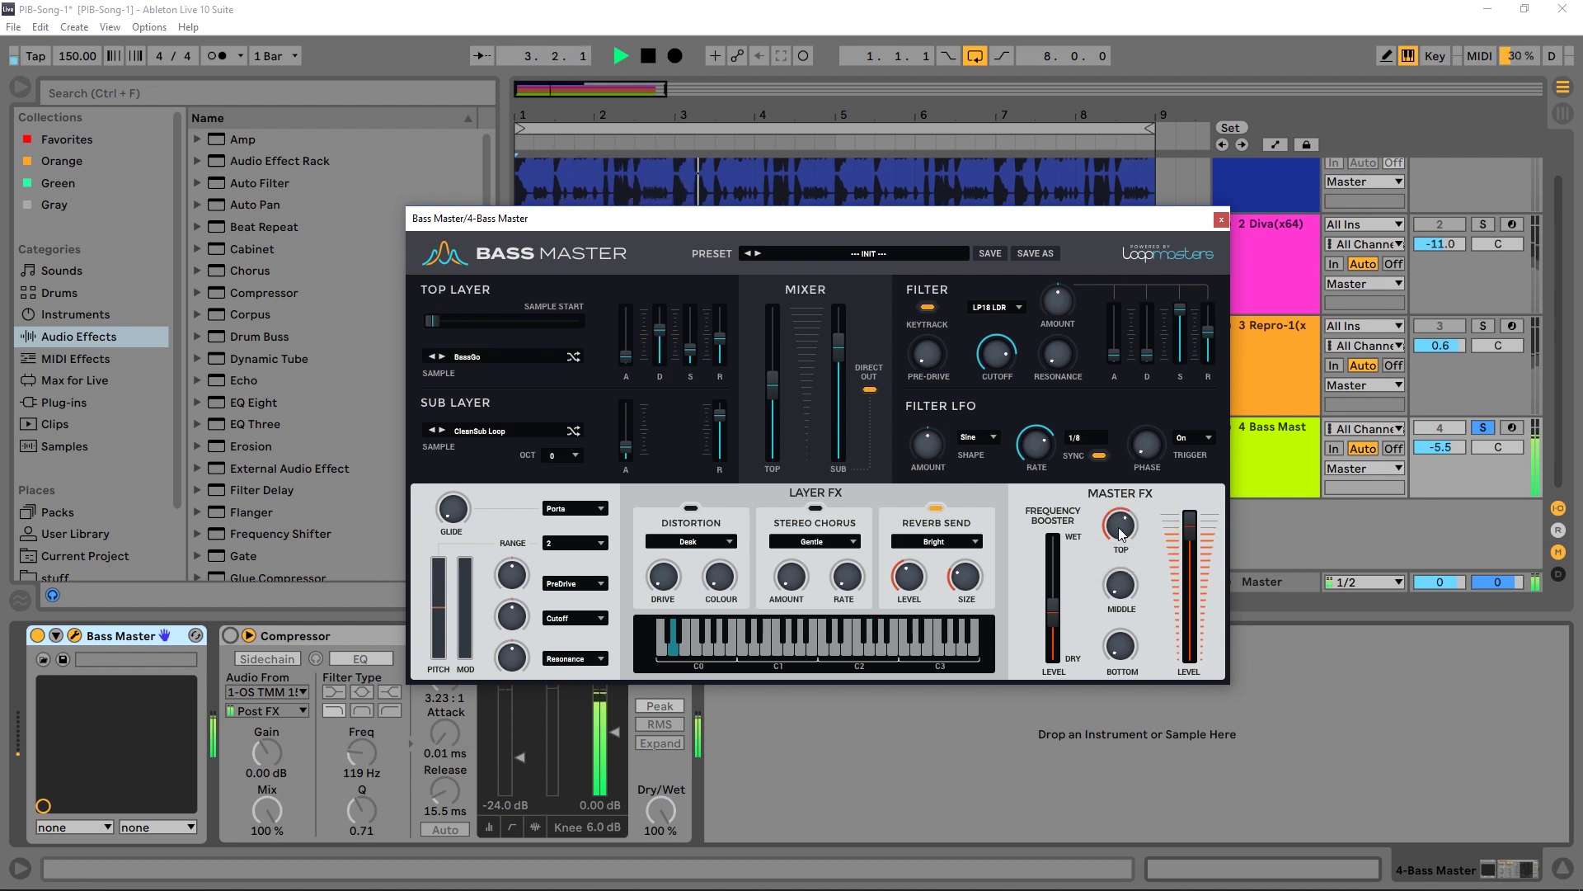
pyautogui.moveTo(1122, 534); pyautogui.dragTo(1121, 514)
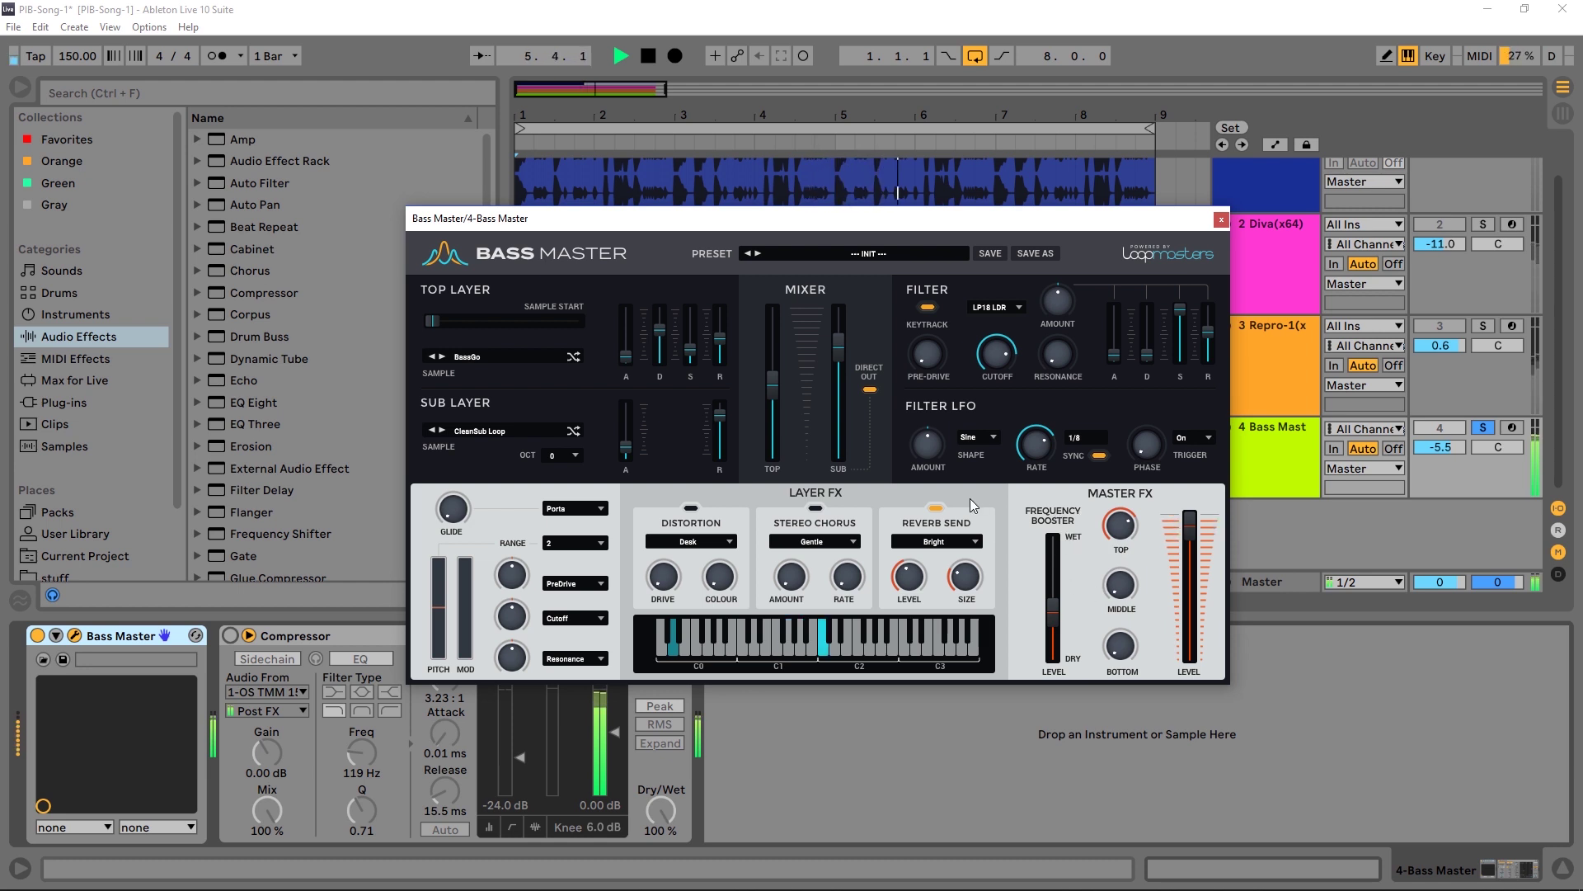
pyautogui.press('space')
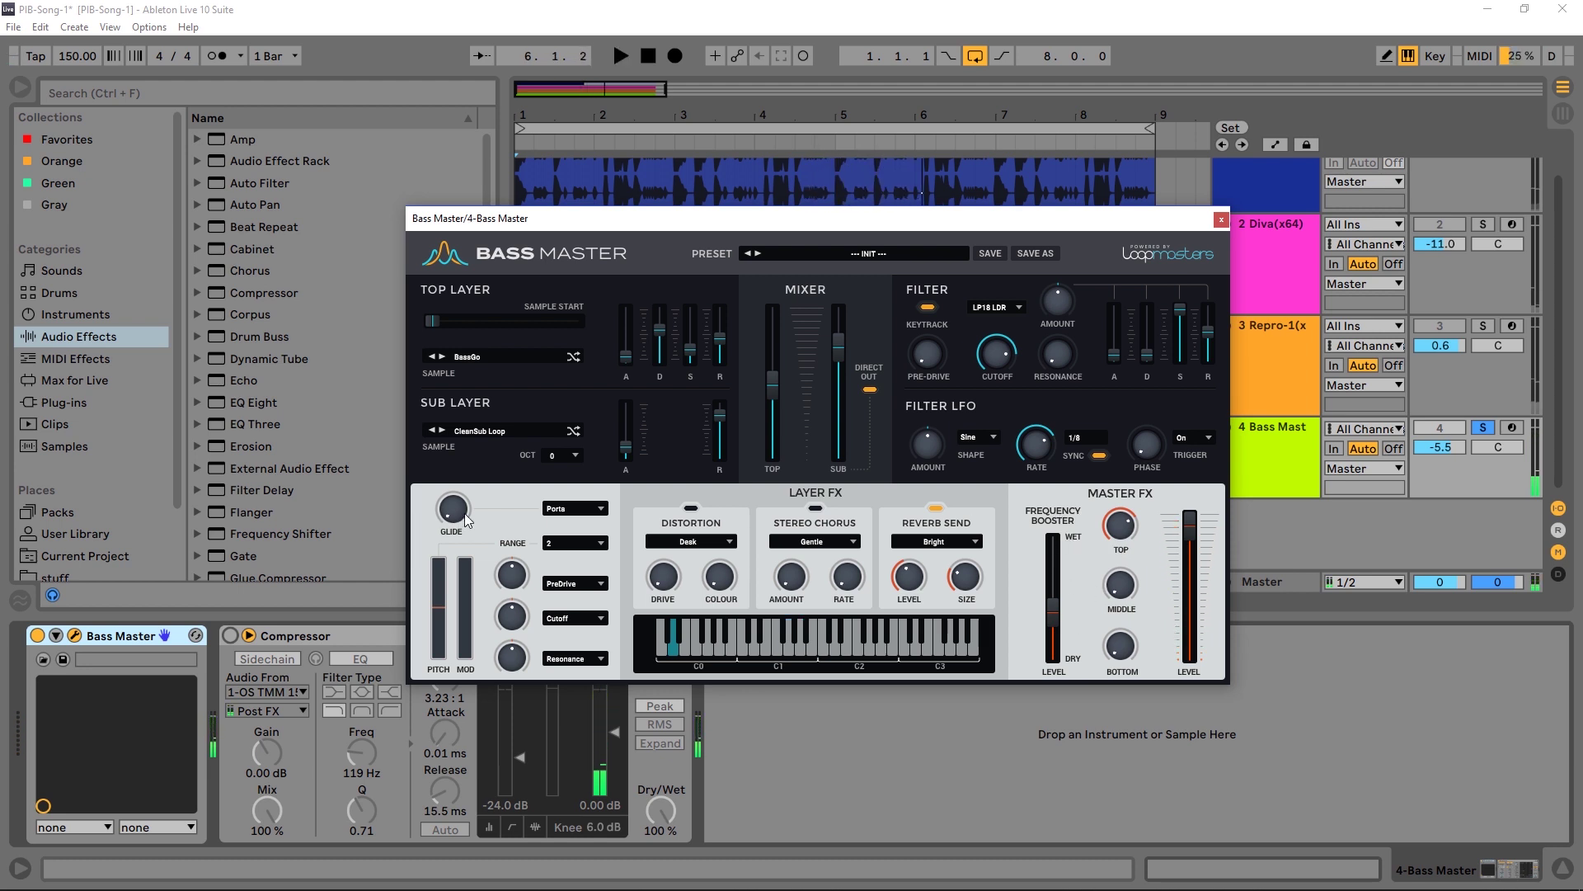
# Step: Set the glide mode to Legato, add a small amount of glide, and play the bass
pyautogui.moveTo(467, 520)
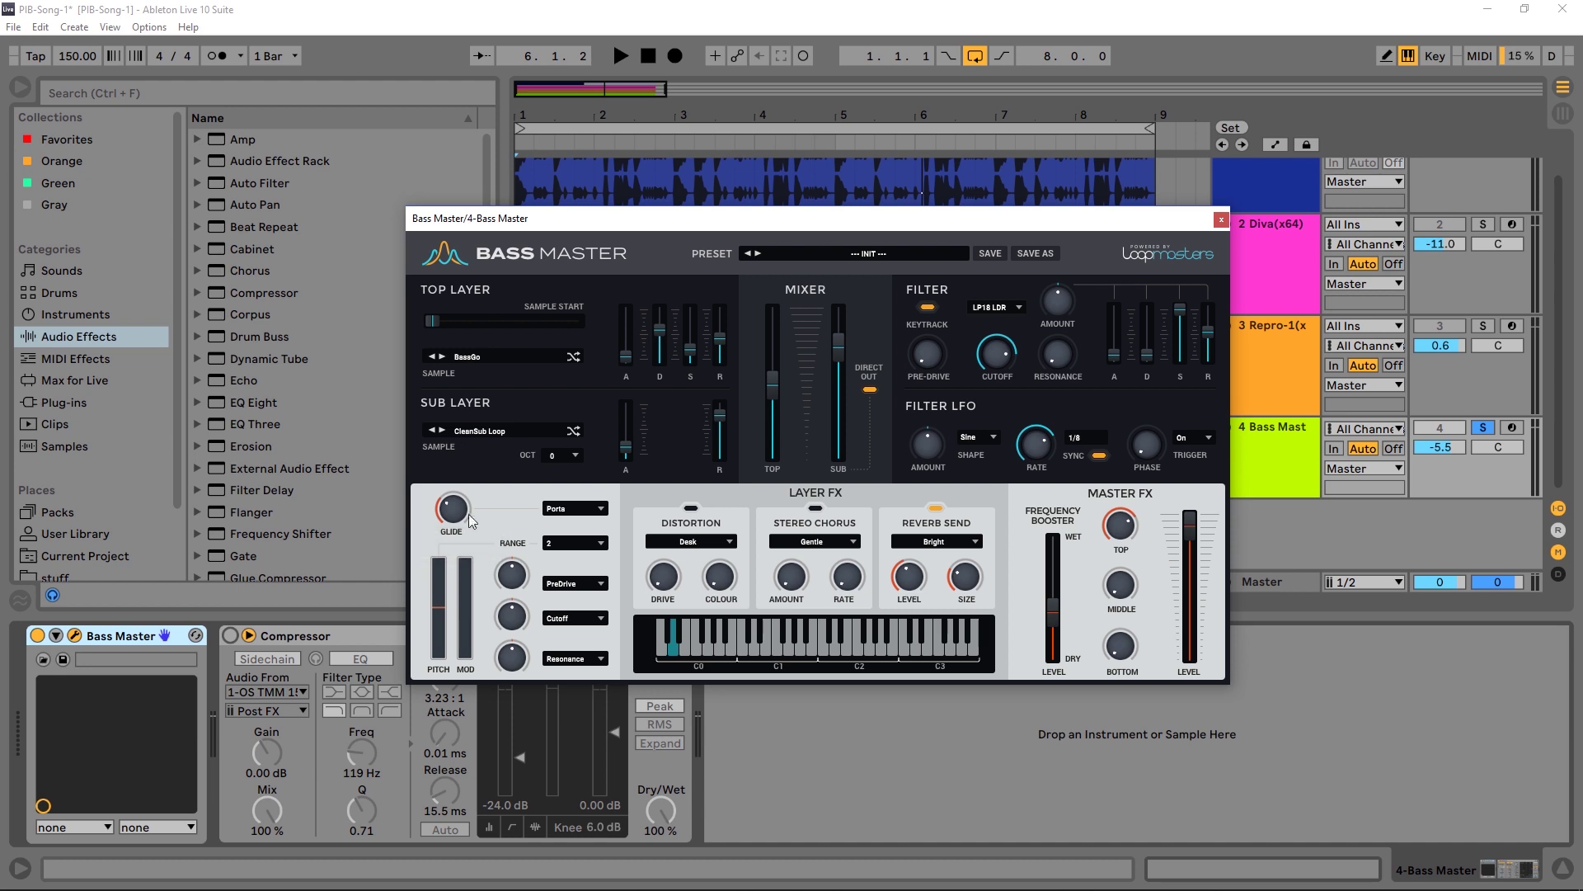
pyautogui.click(602, 509)
pyautogui.click(544, 524)
pyautogui.press('space')
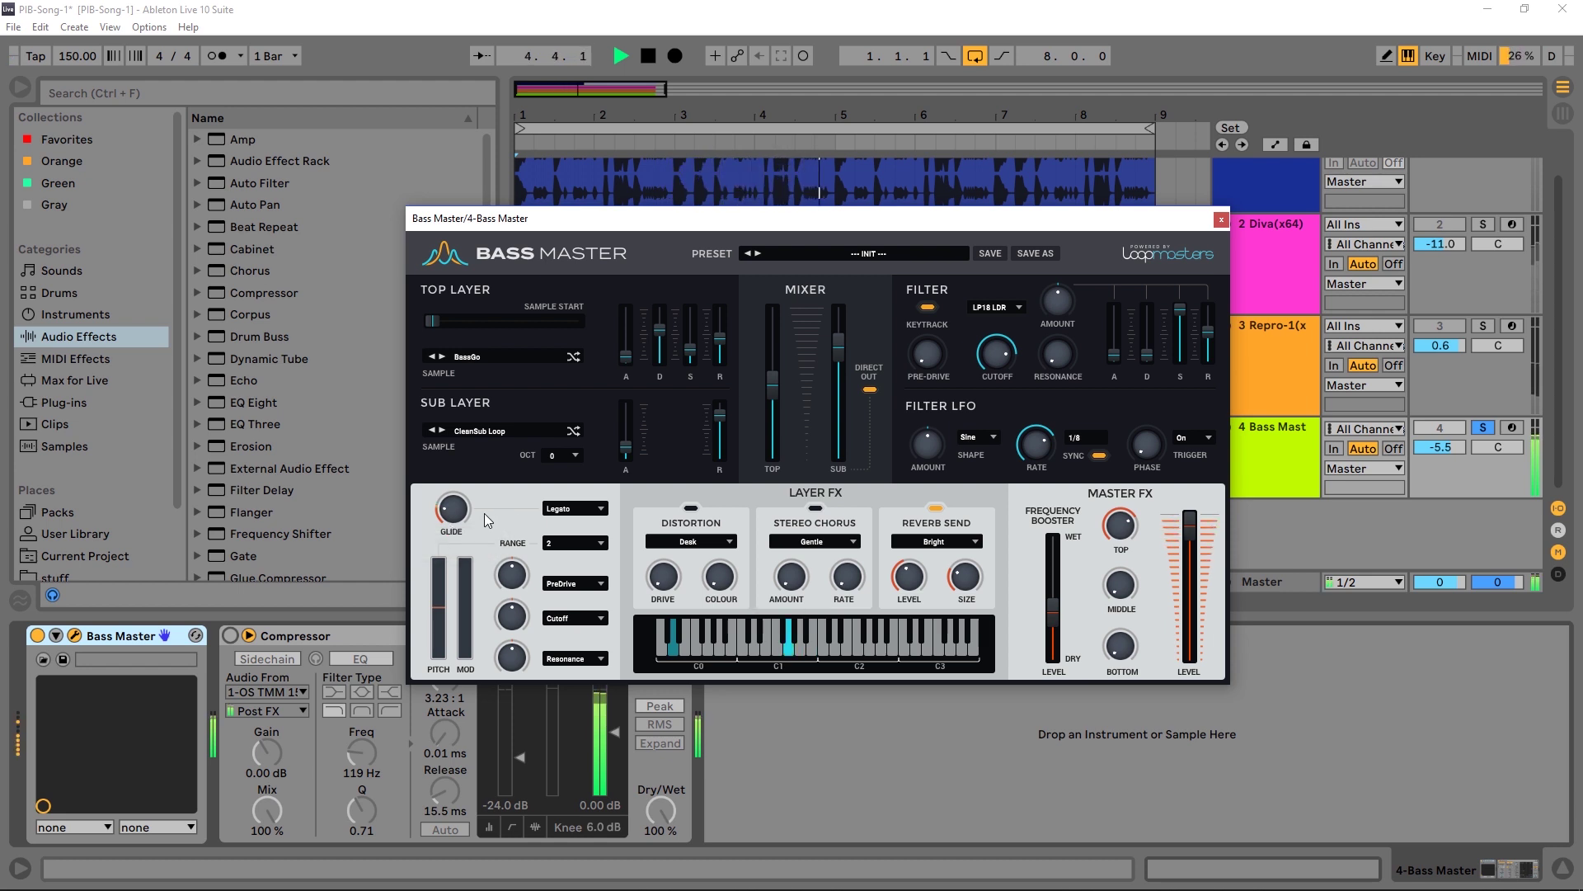
pyautogui.press('space')
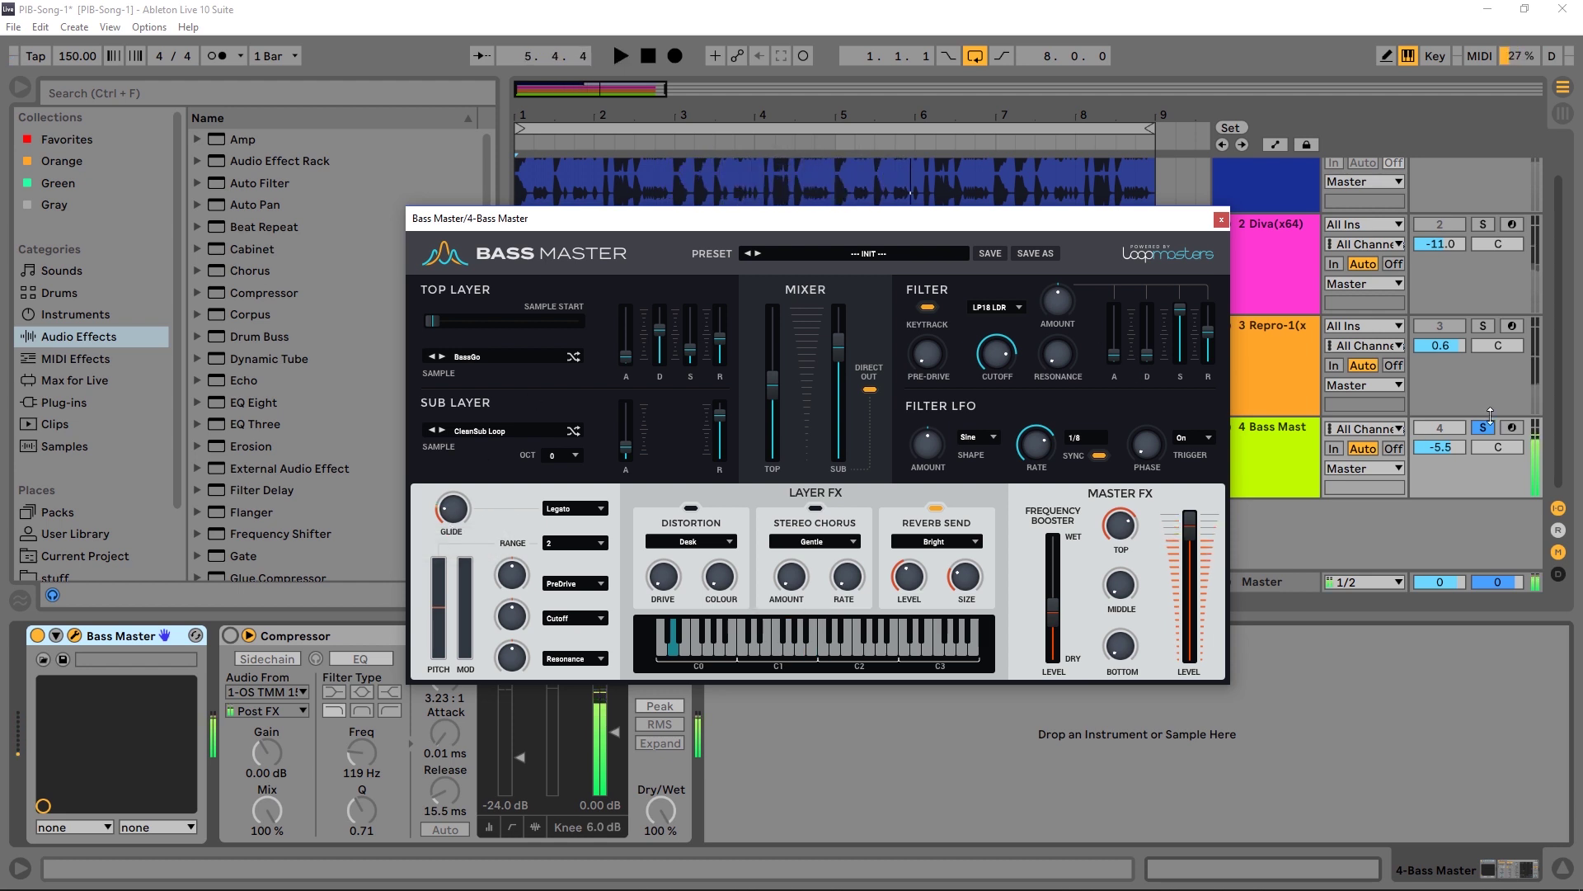
# Step: Re-enable the bass track's Compressor, solo the drum loop track with the bass, and play both together
pyautogui.click(1474, 540)
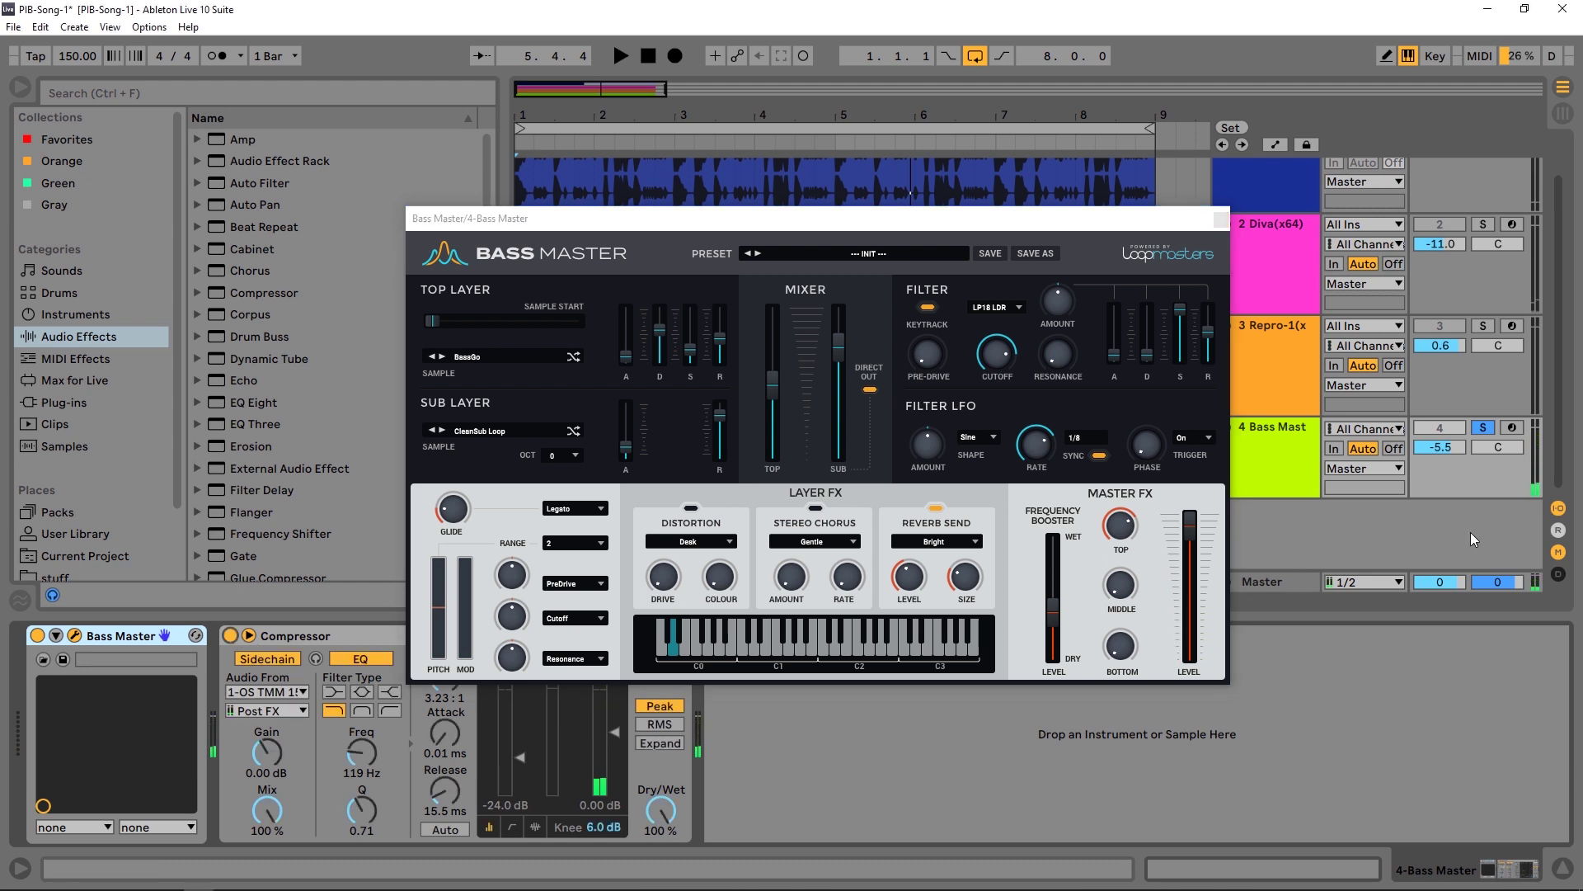
pyautogui.scroll(1, 1459, 386)
pyautogui.press('space')
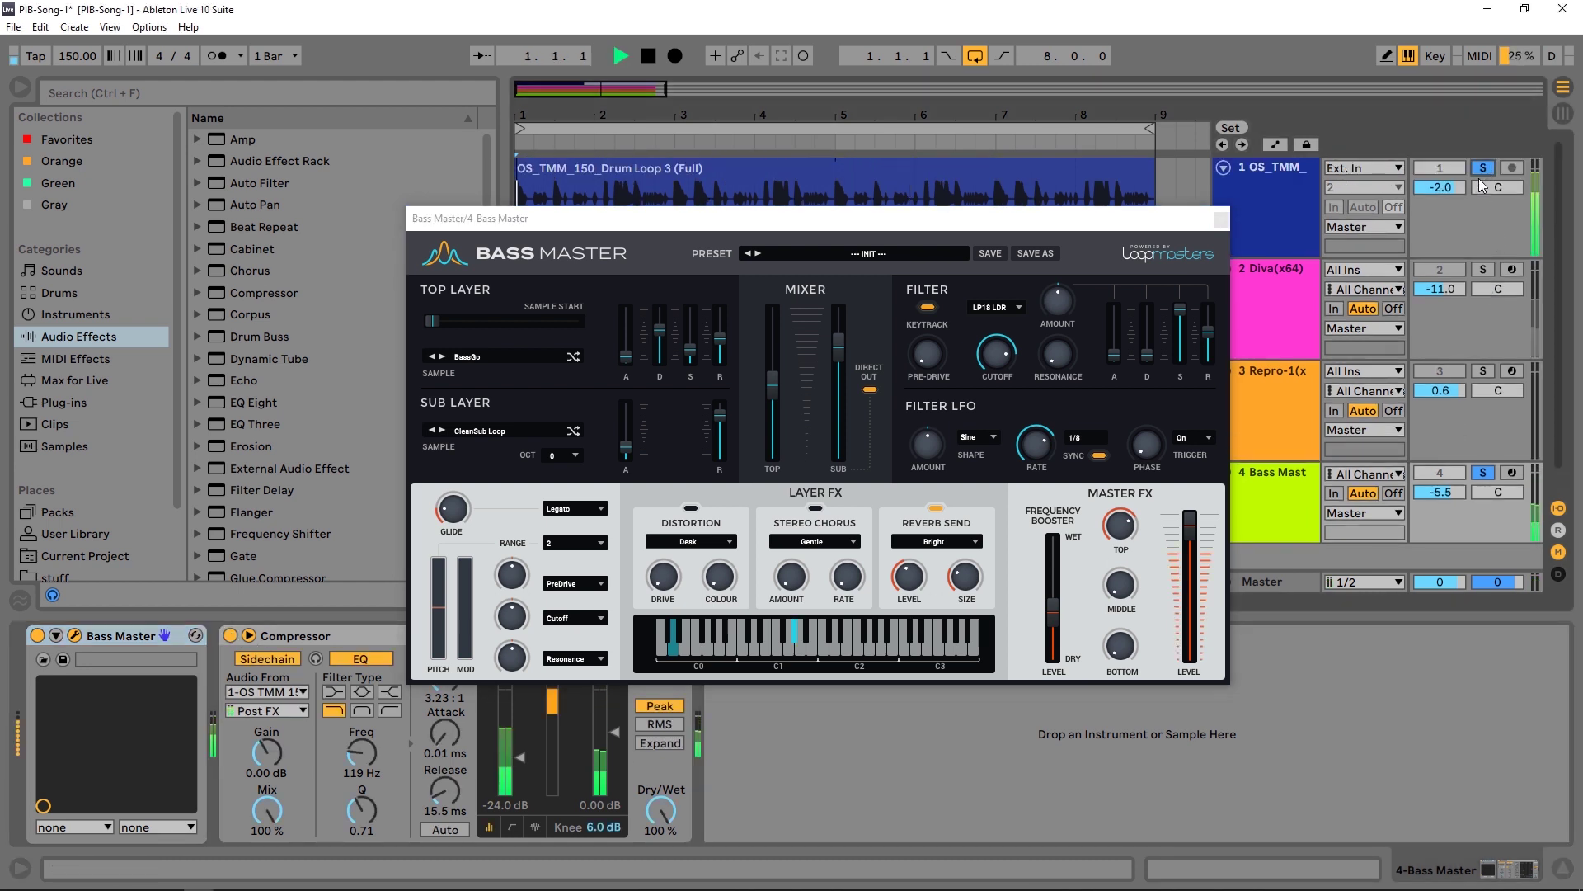
# Step: Slightly shorten the top layer's decay and release in Bass Master while listening with the drum loop
pyautogui.click(1122, 524)
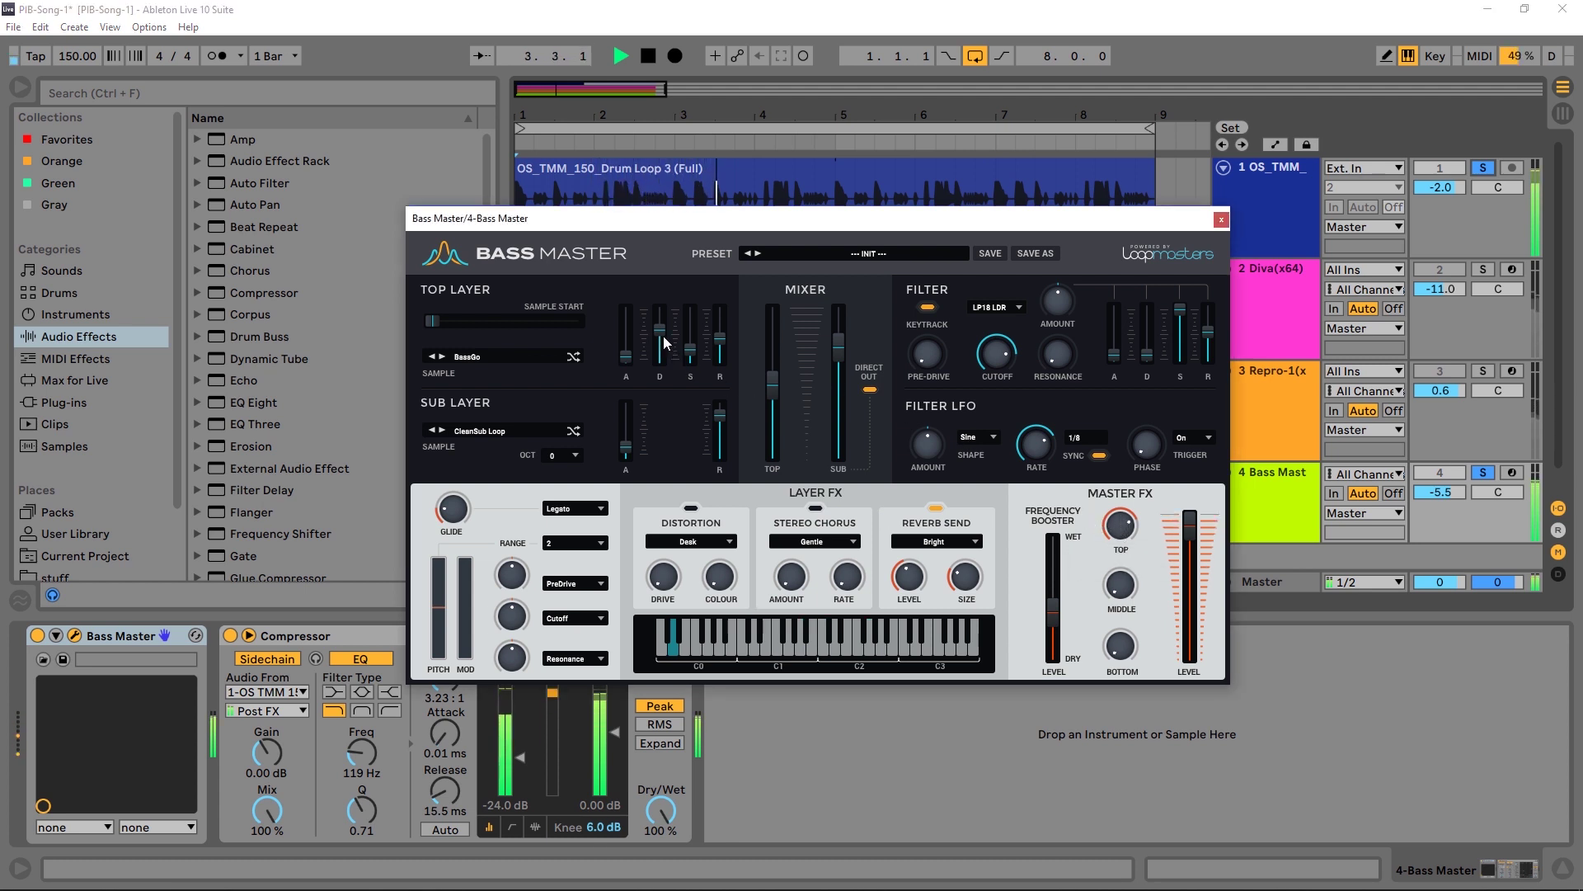
pyautogui.moveTo(661, 330)
pyautogui.mouseDown()
pyautogui.moveTo(662, 346)
pyautogui.moveTo(725, 343)
pyautogui.moveTo(665, 334)
pyautogui.mouseUp()
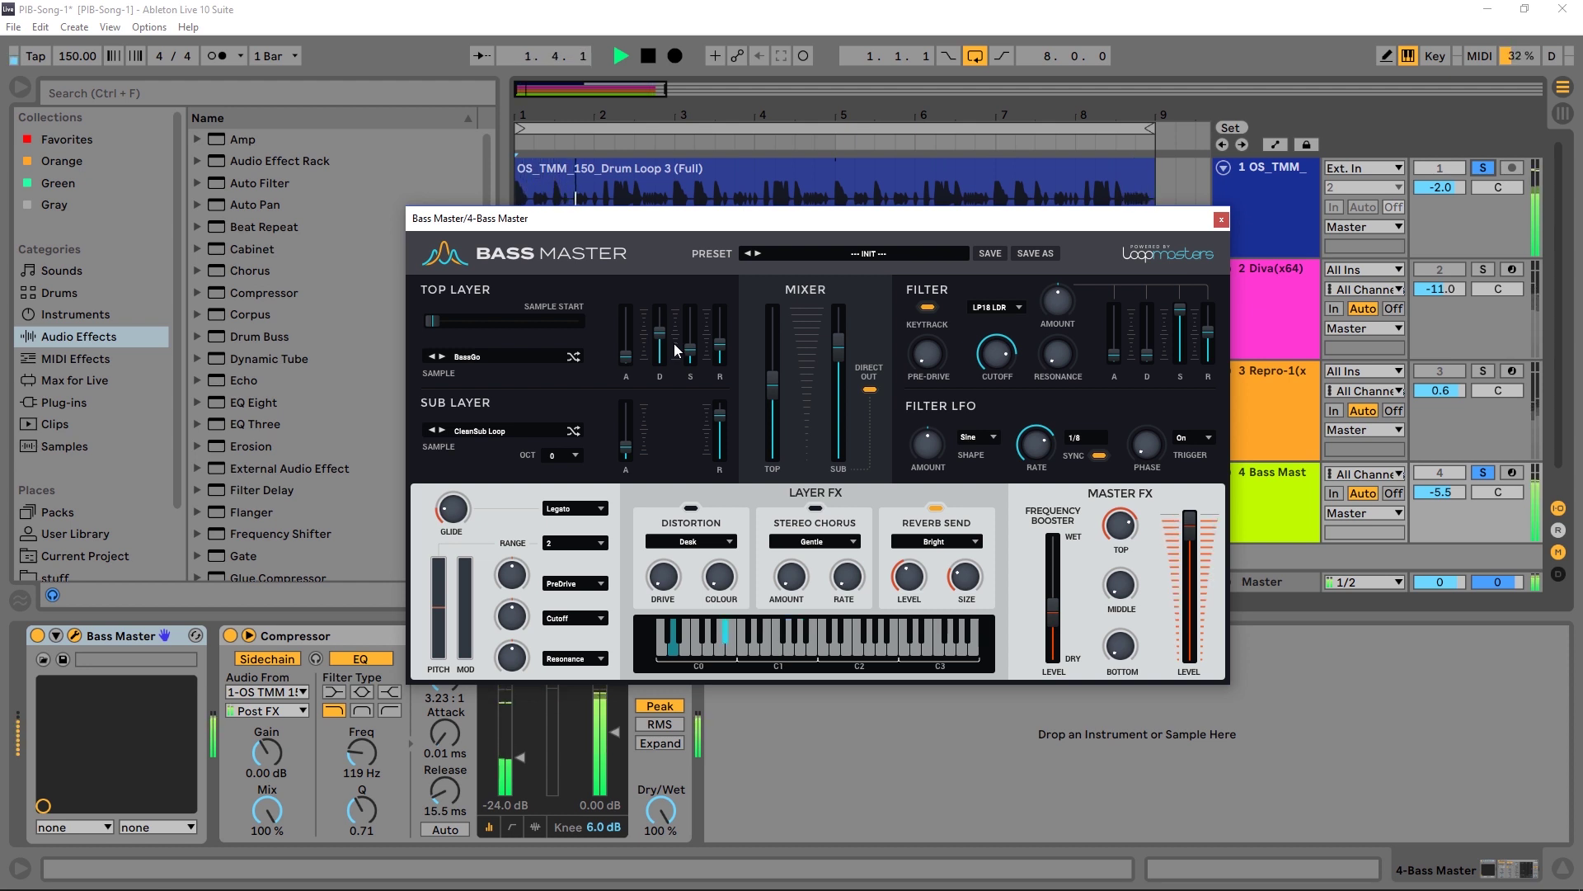
pyautogui.press('space')
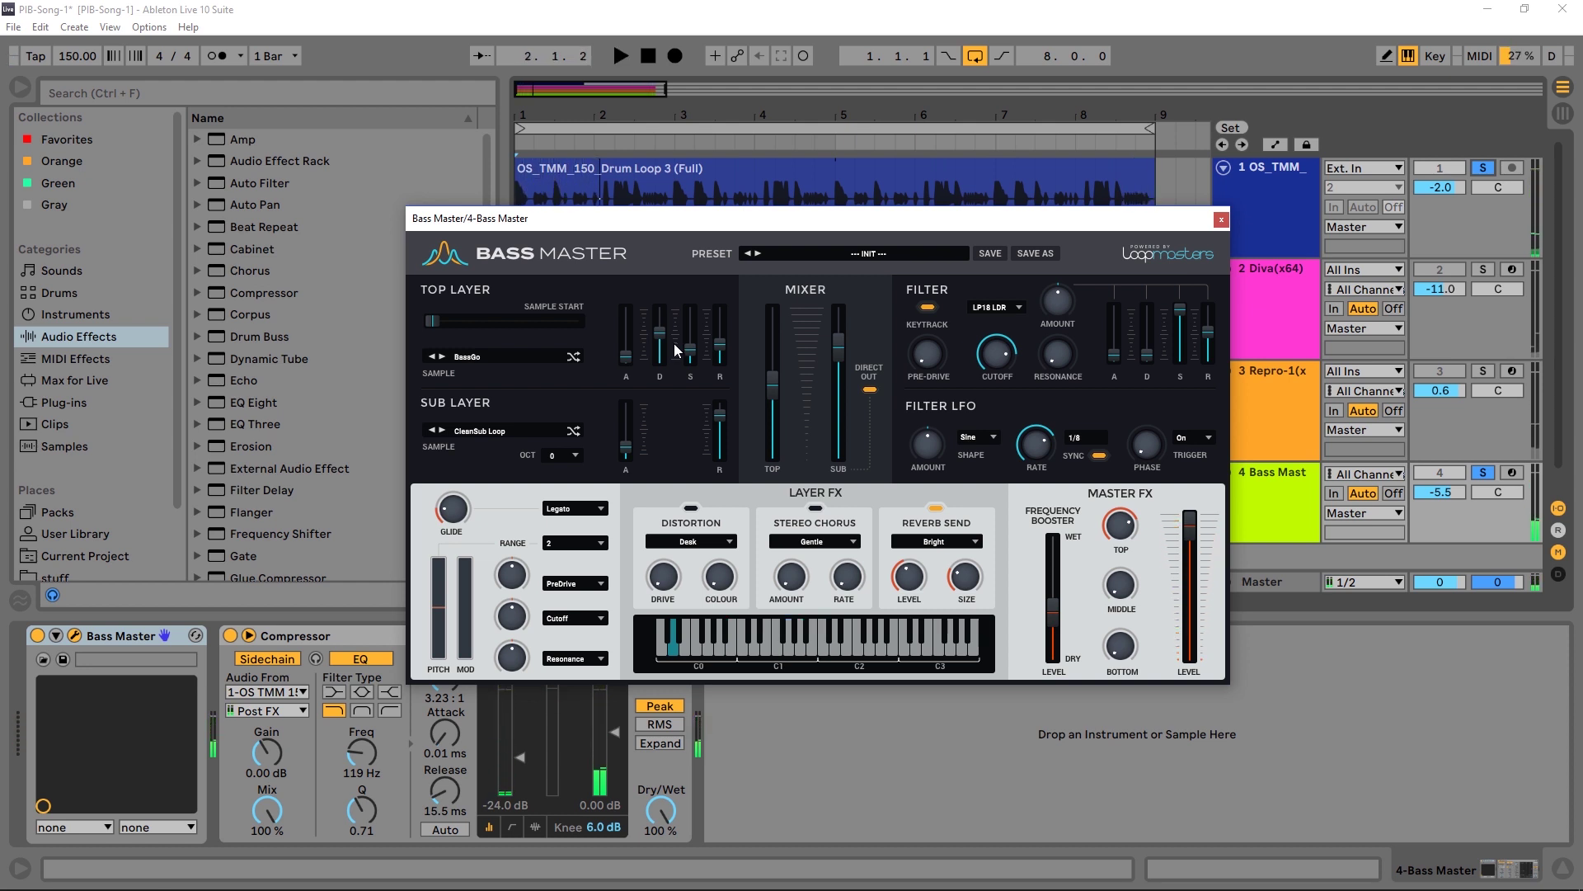